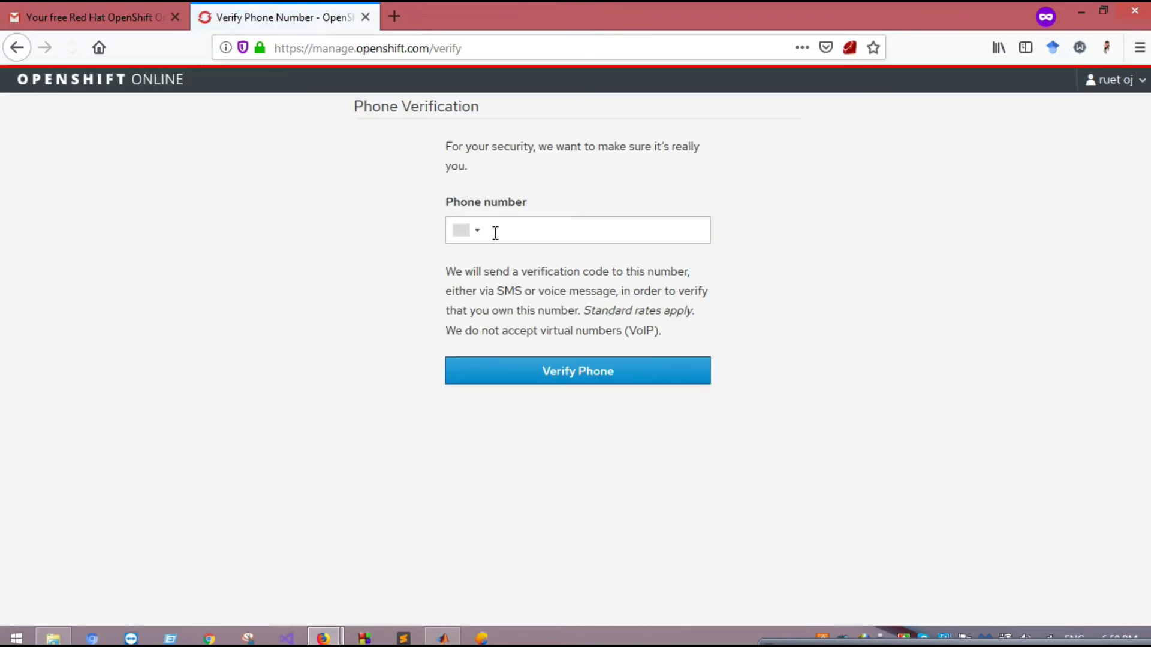
# - Set the phone country code to Bangladesh
pyautogui.click(485, 239)
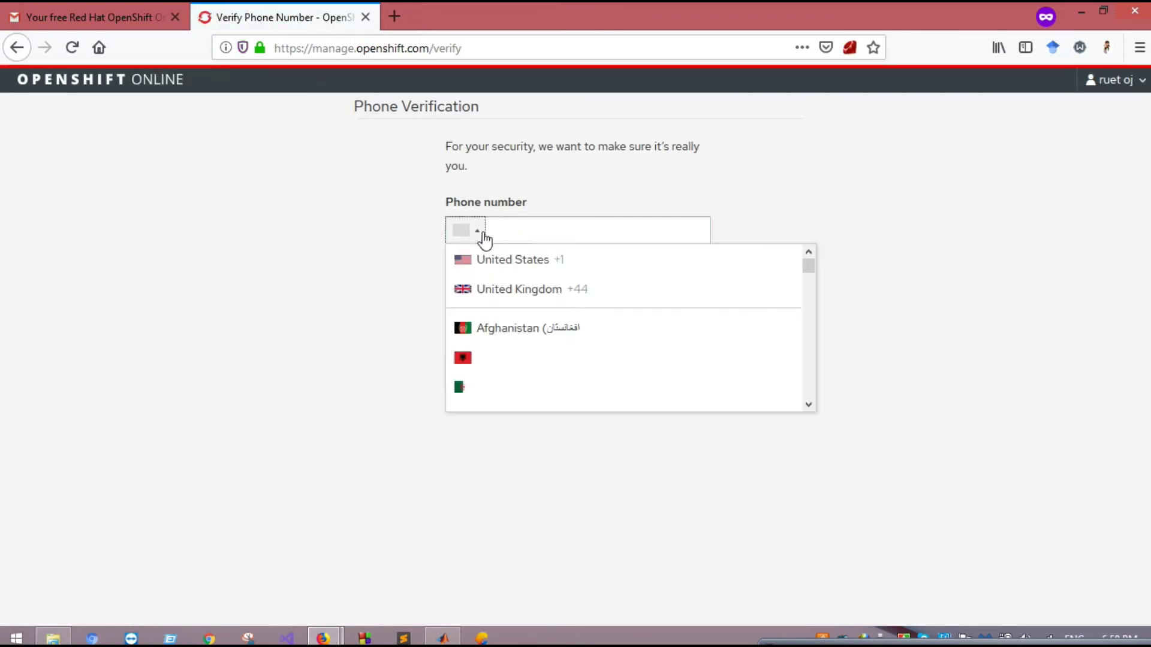
pyautogui.scroll(-1, 516, 336)
pyautogui.scroll(-4, 521, 337)
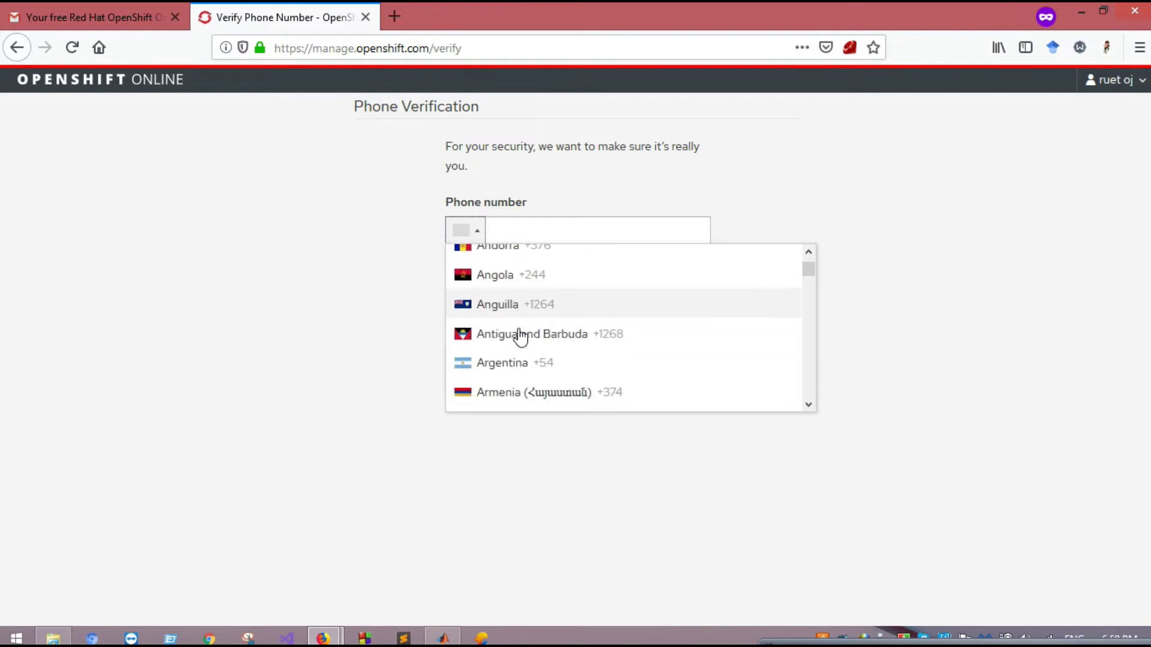
pyautogui.scroll(-1, 520, 337)
pyautogui.scroll(1, 506, 304)
pyautogui.click(496, 344)
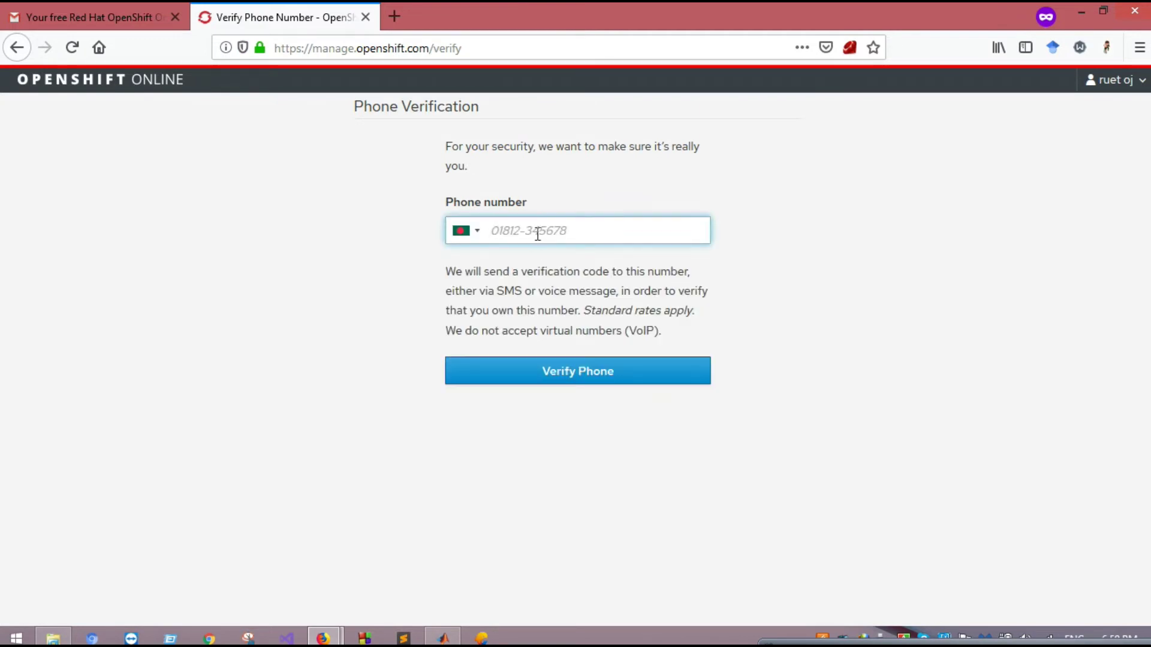
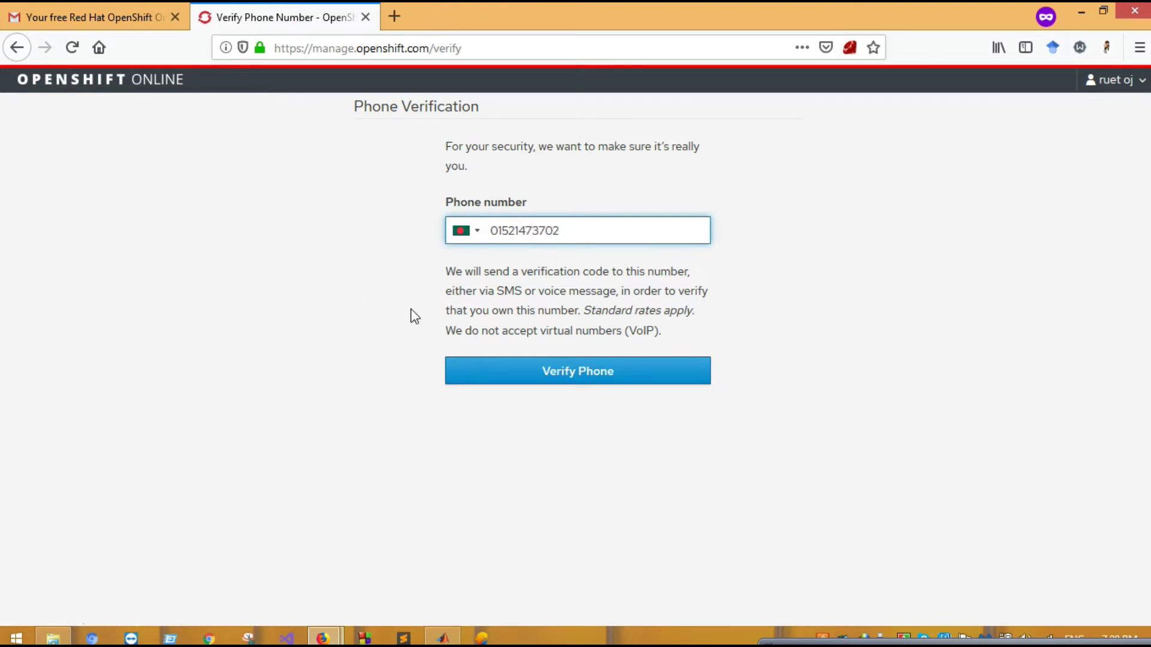
# - Enter the phone number and submit it for verification
pyautogui.click(529, 376)
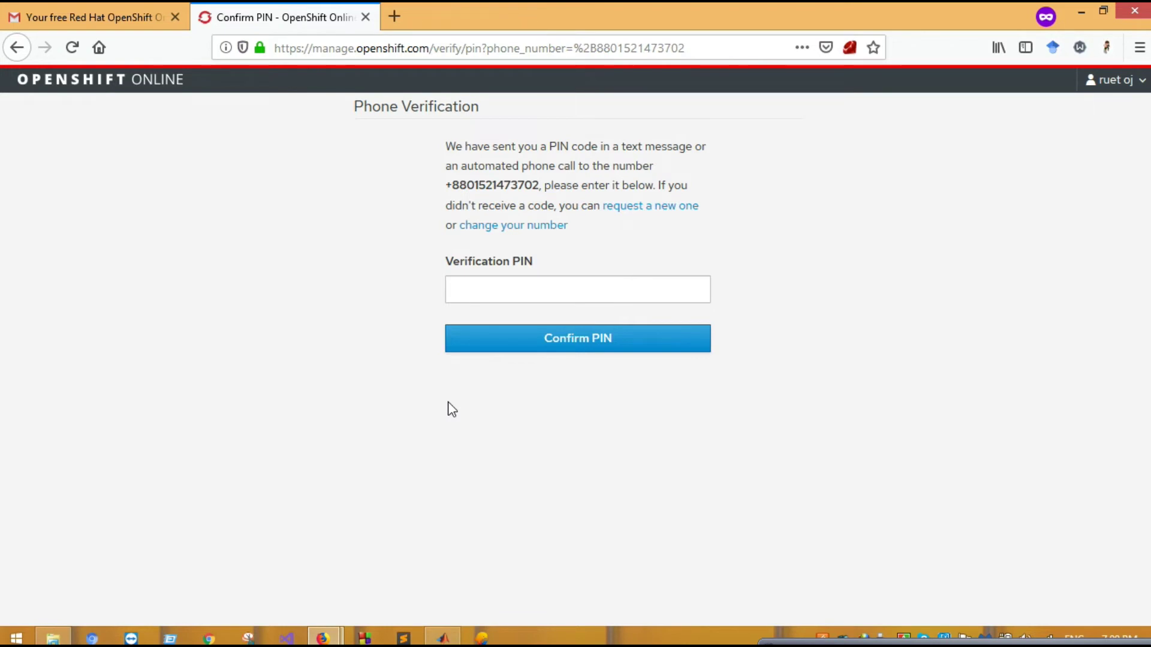
# - Enter the verification PIN and confirm it
pyautogui.click(507, 279)
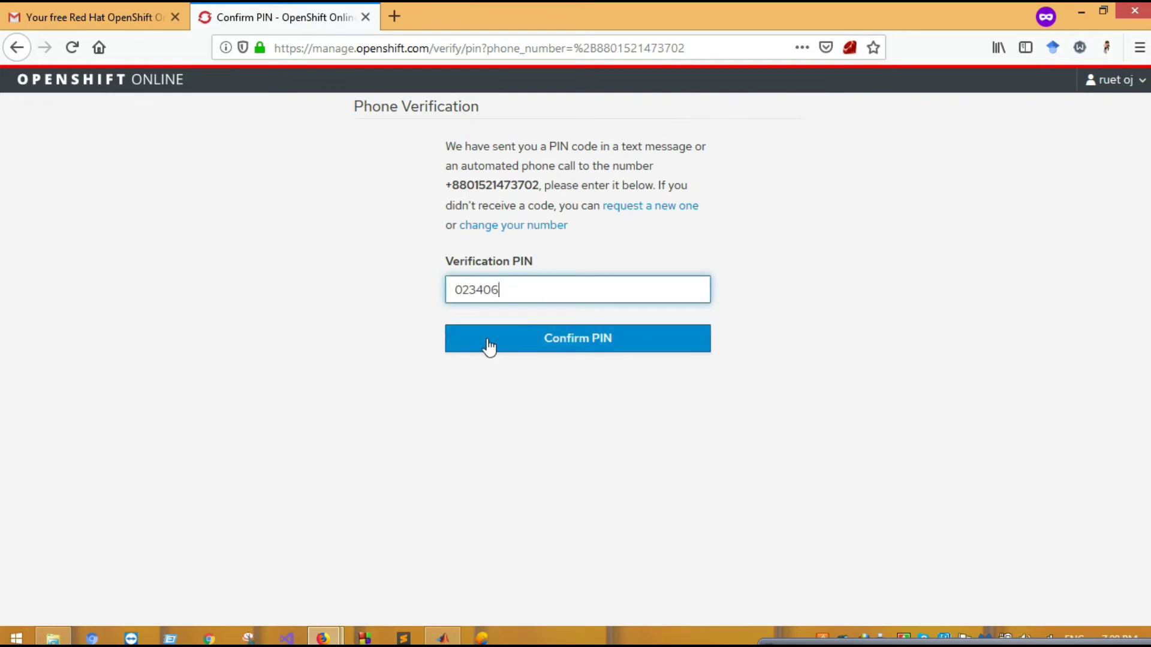
pyautogui.click(487, 340)
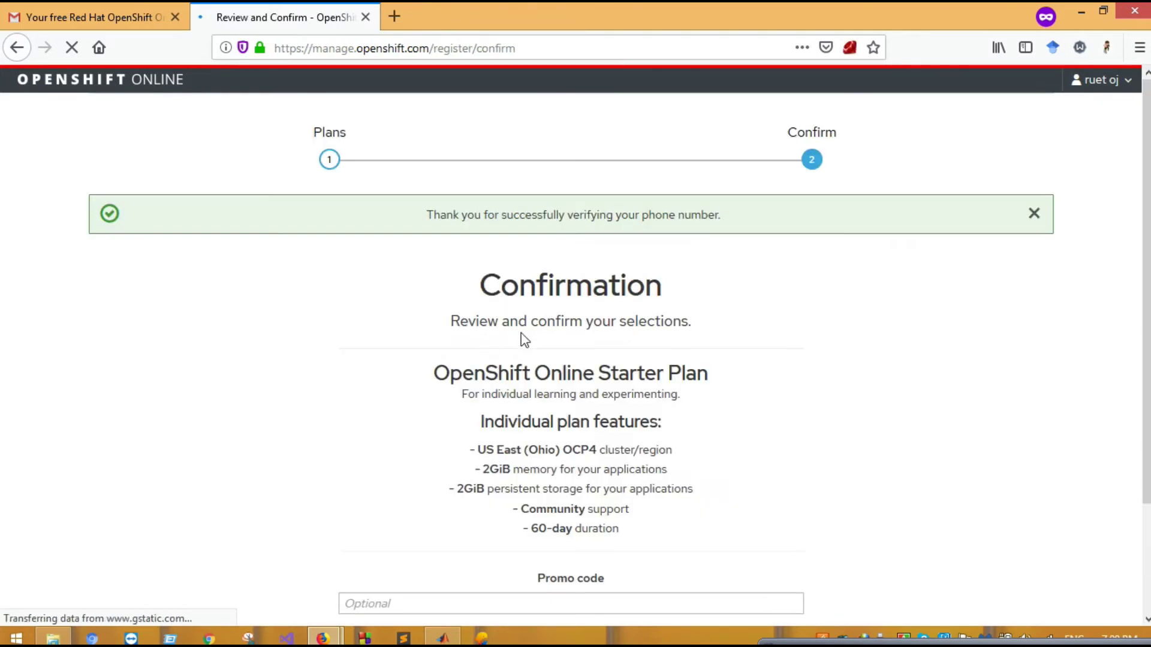
# - Pass the reCAPTCHA and confirm the Starter OCP4: US East (Ohio) subscription
pyautogui.scroll(-2, 524, 336)
pyautogui.click(466, 534)
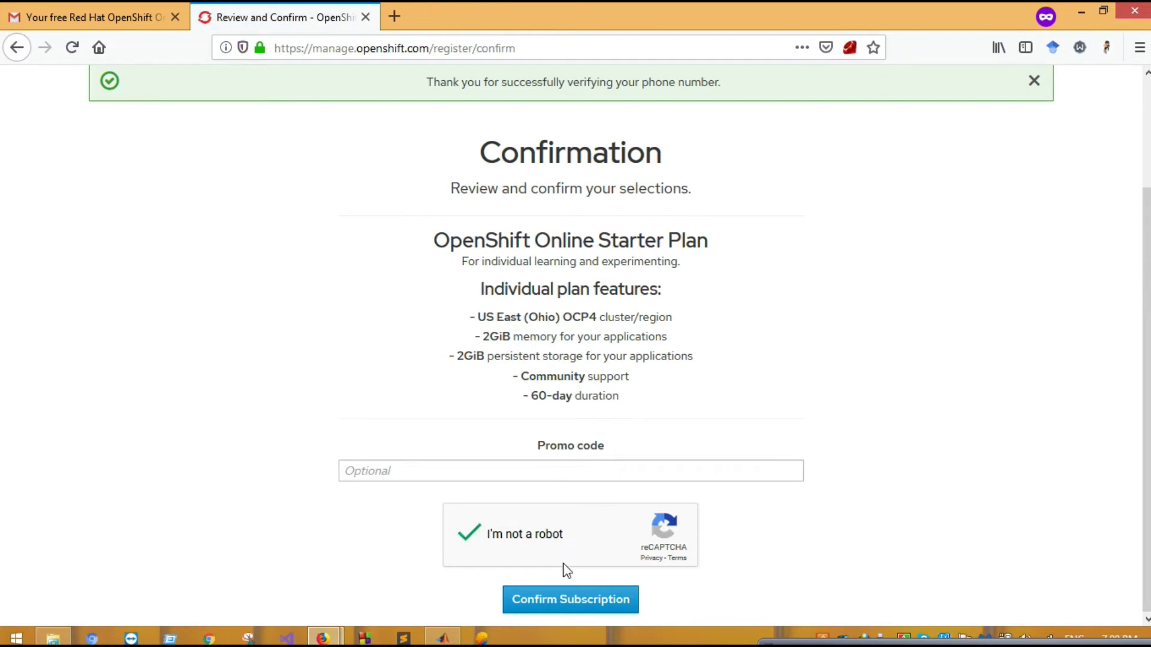
pyautogui.click(522, 598)
pyautogui.scroll(2, 648, 412)
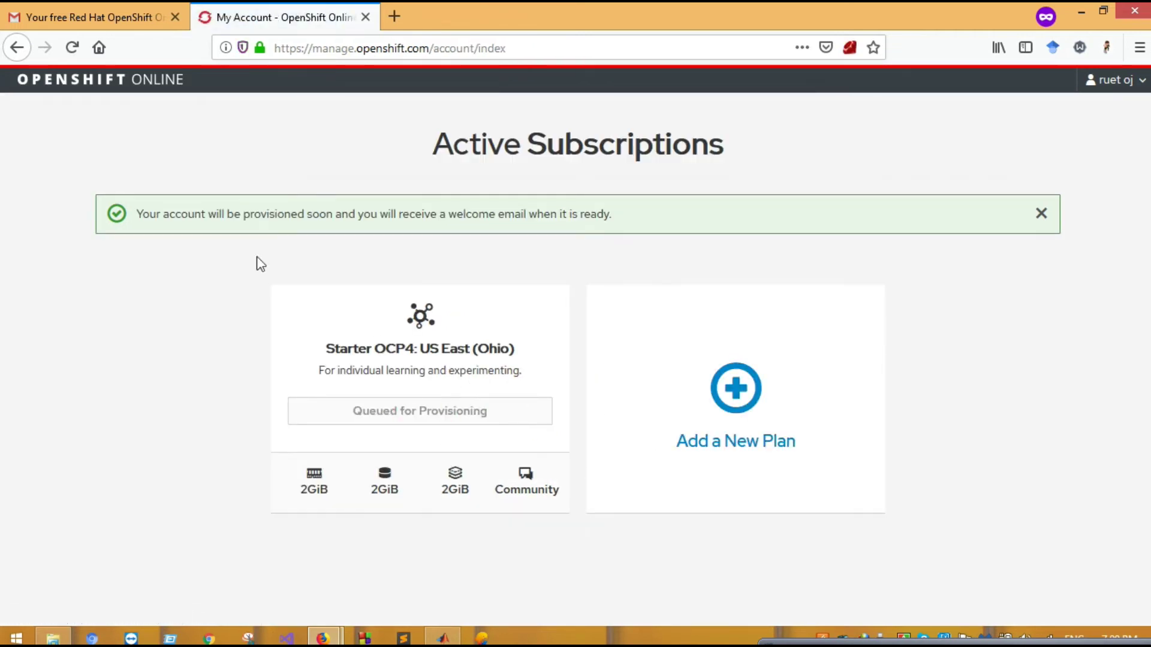
# - Check the OpenShift email in the Gmail inbox
pyautogui.moveTo(285, 216); pyautogui.dragTo(626, 221)
pyautogui.click(684, 221)
pyautogui.click(93, 15)
pyautogui.click(85, 207)
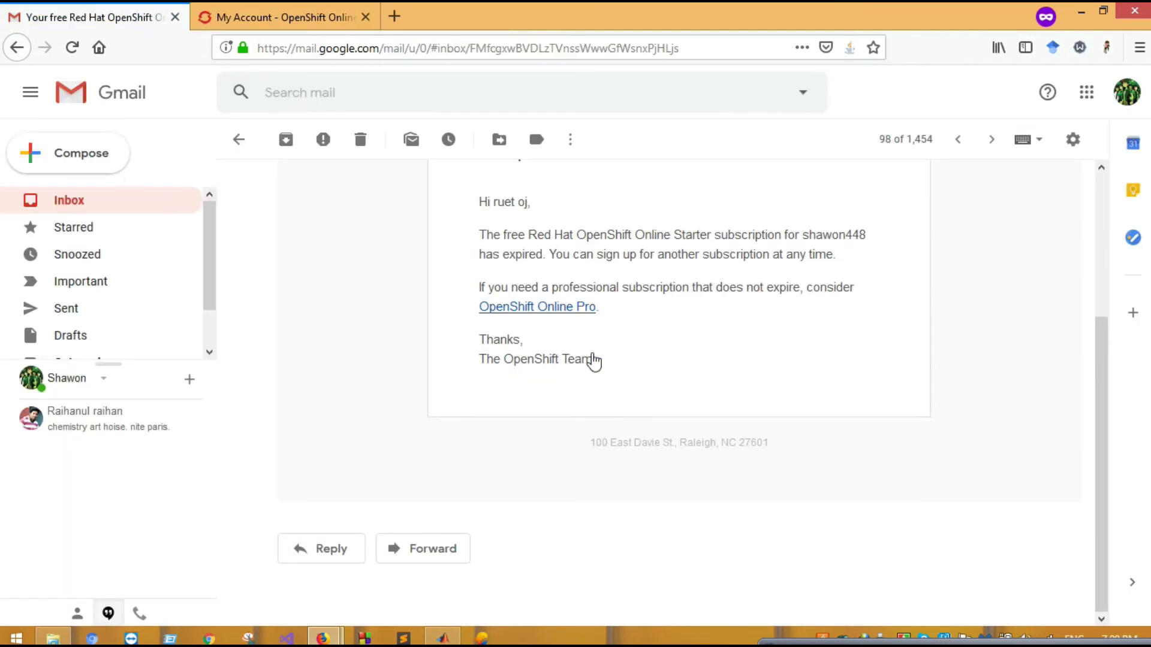
pyautogui.scroll(6, 550, 405)
pyautogui.scroll(5, 552, 407)
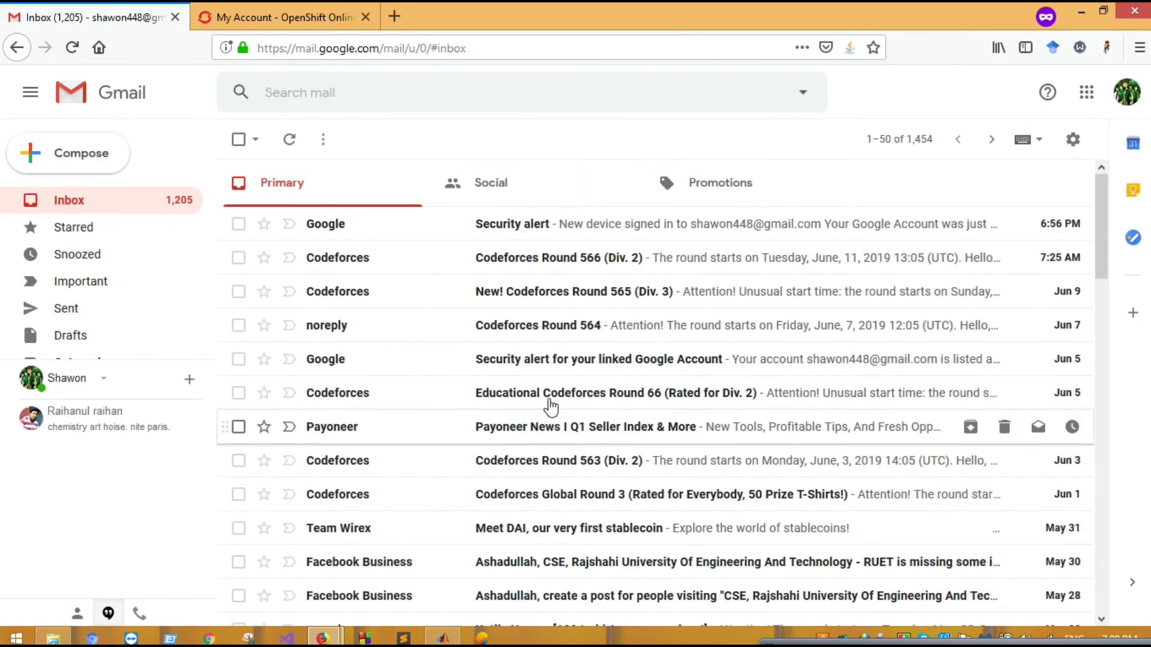
# - Reload the My Account page and open the Starter plan's web console
pyautogui.click(195, 4)
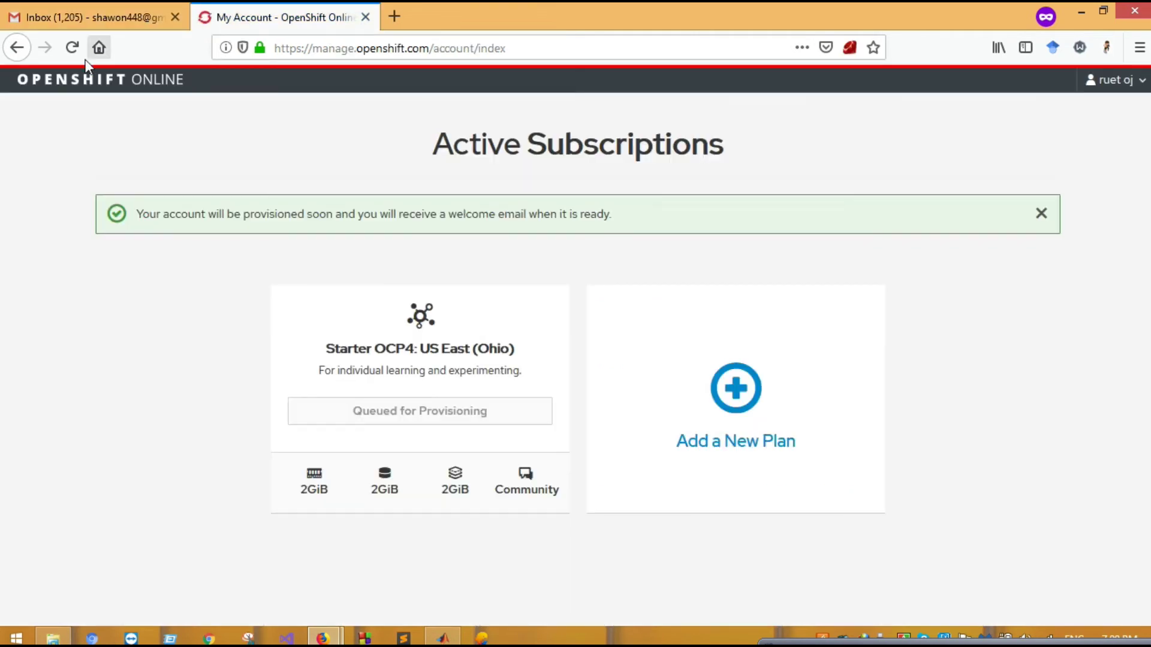
pyautogui.click(72, 48)
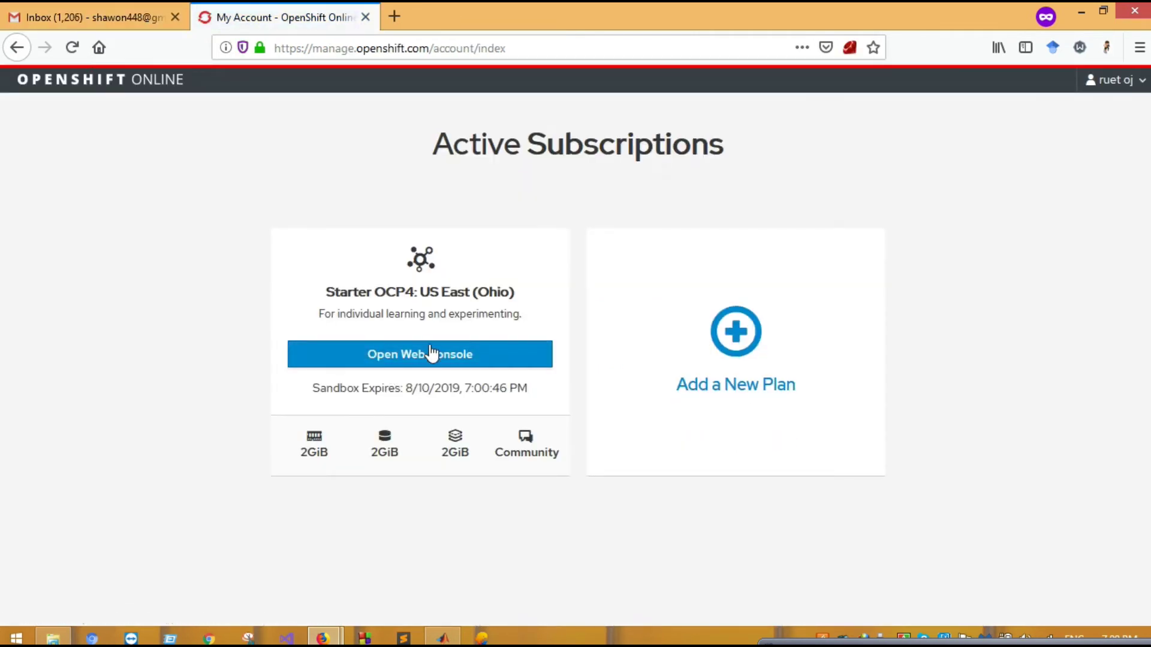
pyautogui.click(408, 360)
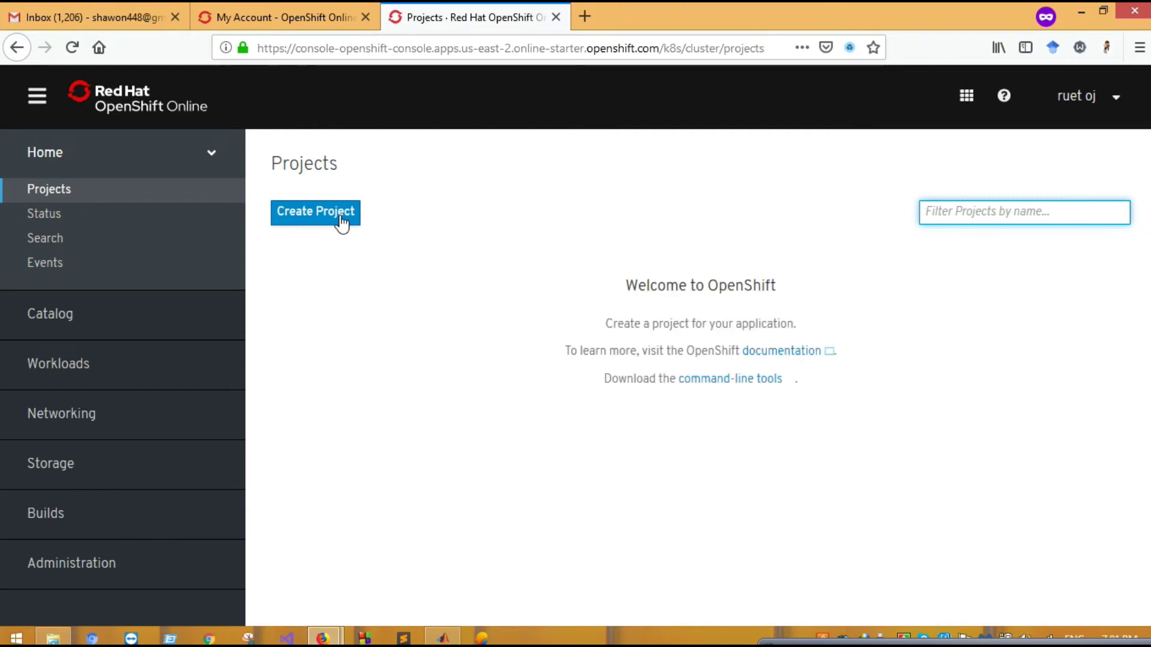
# - Create a project named ruetoc with display name ruetoc
pyautogui.click(341, 223)
pyautogui.write('ruetoc')
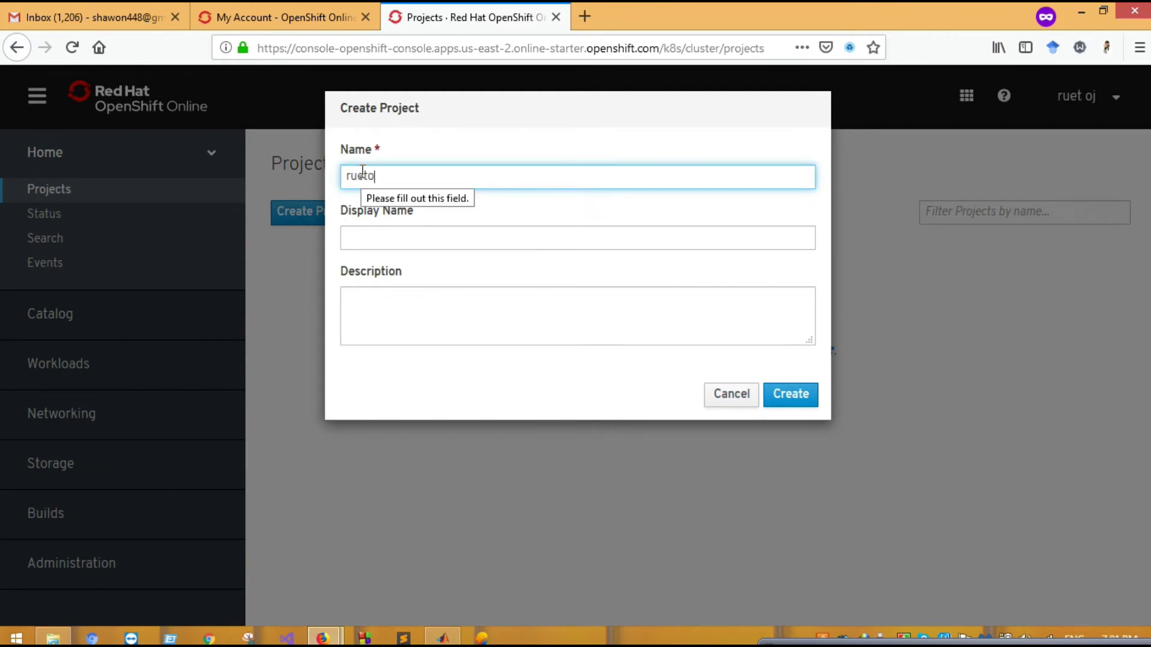
pyautogui.click(397, 240)
pyautogui.write('ruetoc')
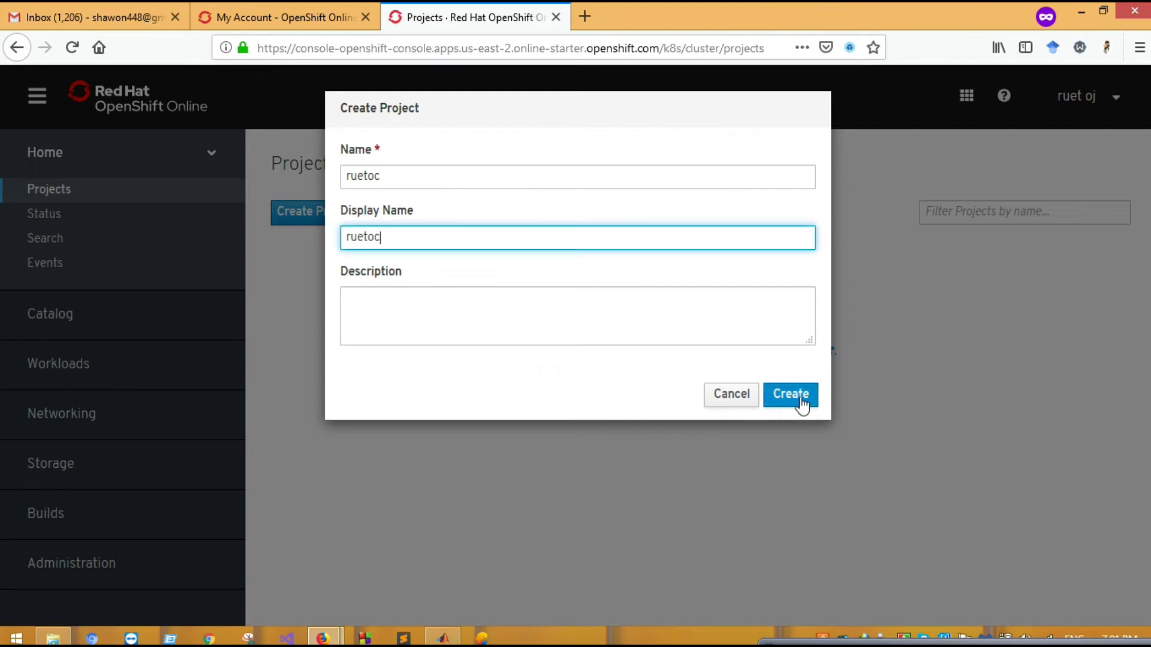
pyautogui.click(803, 405)
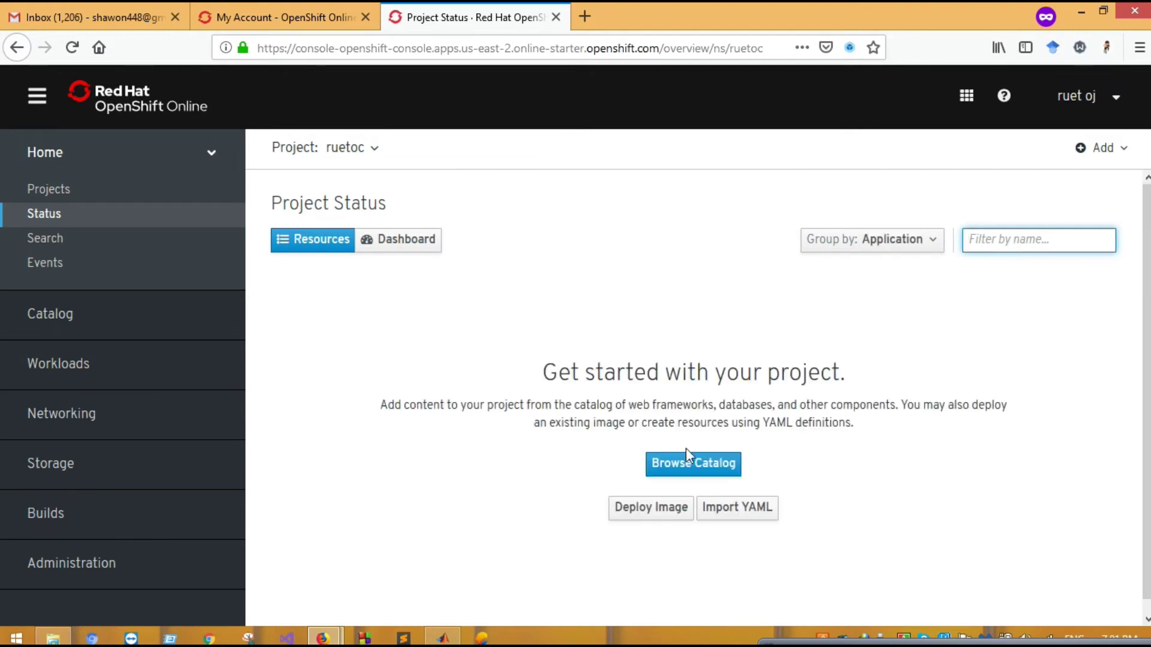
# - Start a PHP application from the catalog, keeping php:7.2 and naming it ruetoc
pyautogui.click(690, 464)
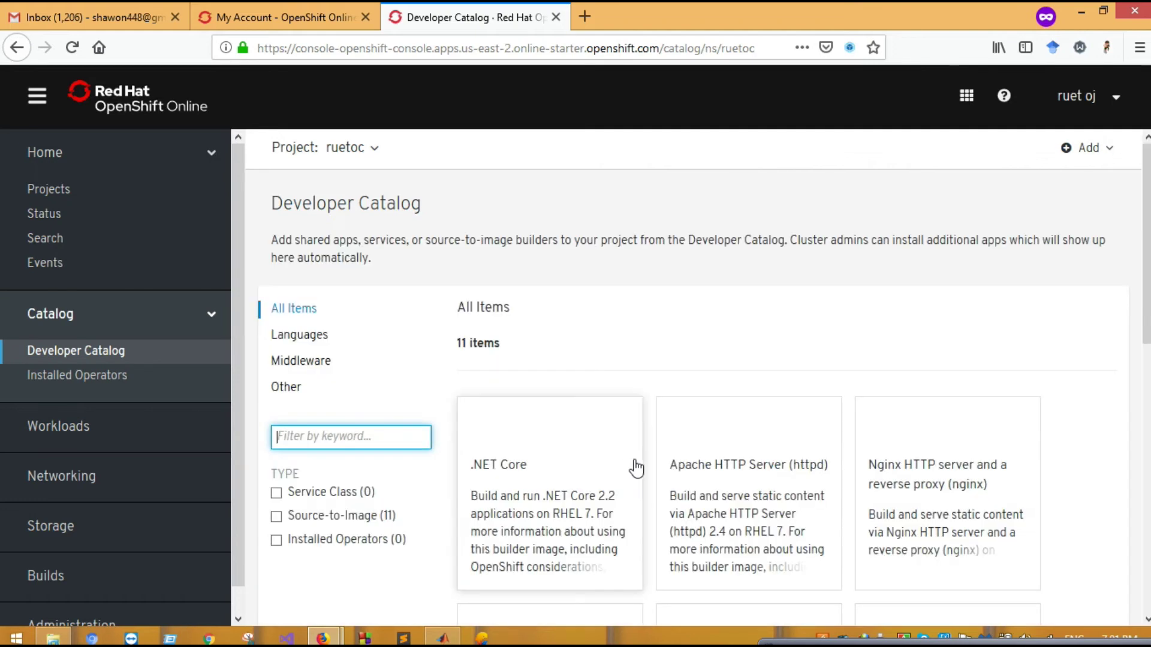
pyautogui.scroll(-5, 706, 339)
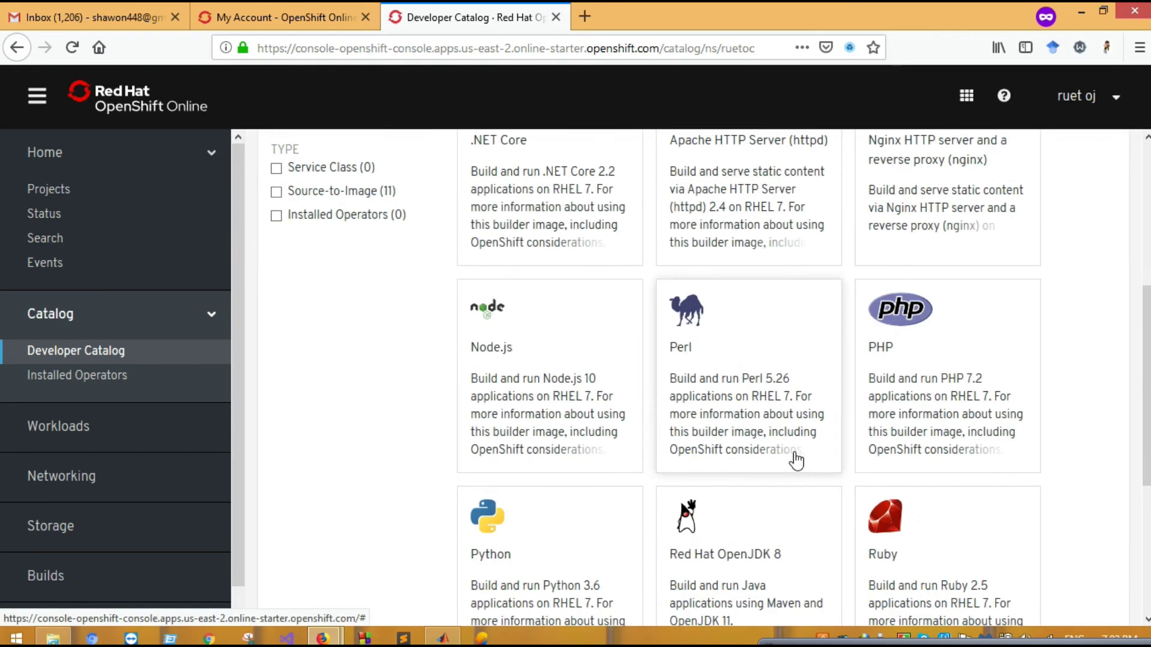
pyautogui.click(911, 336)
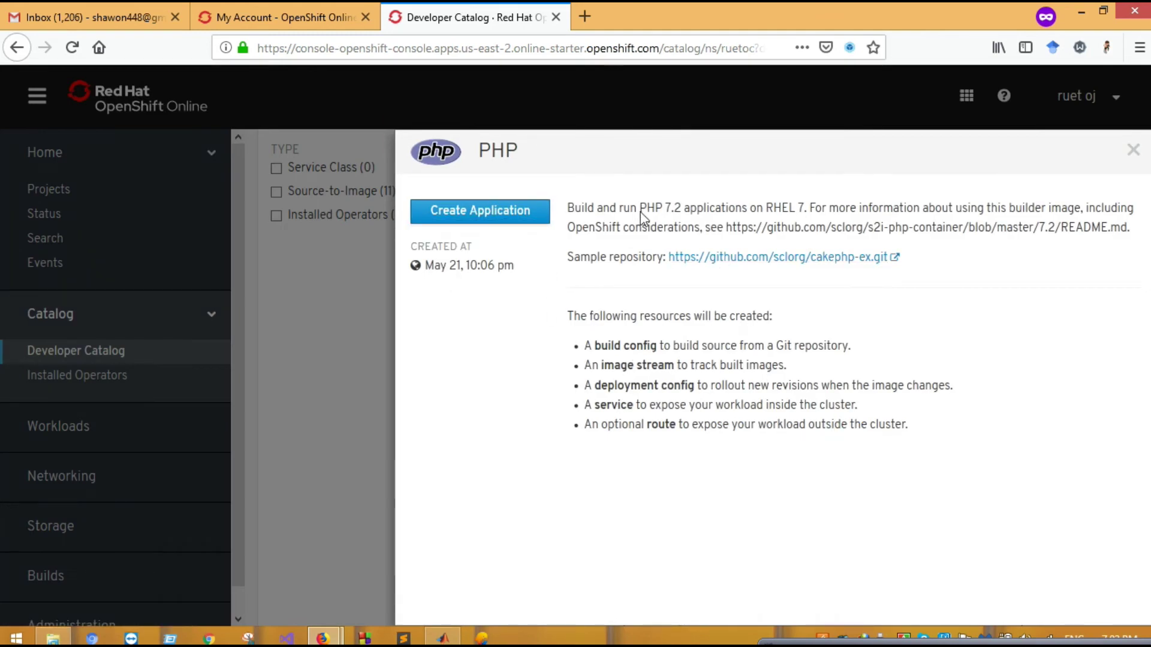
pyautogui.click(478, 216)
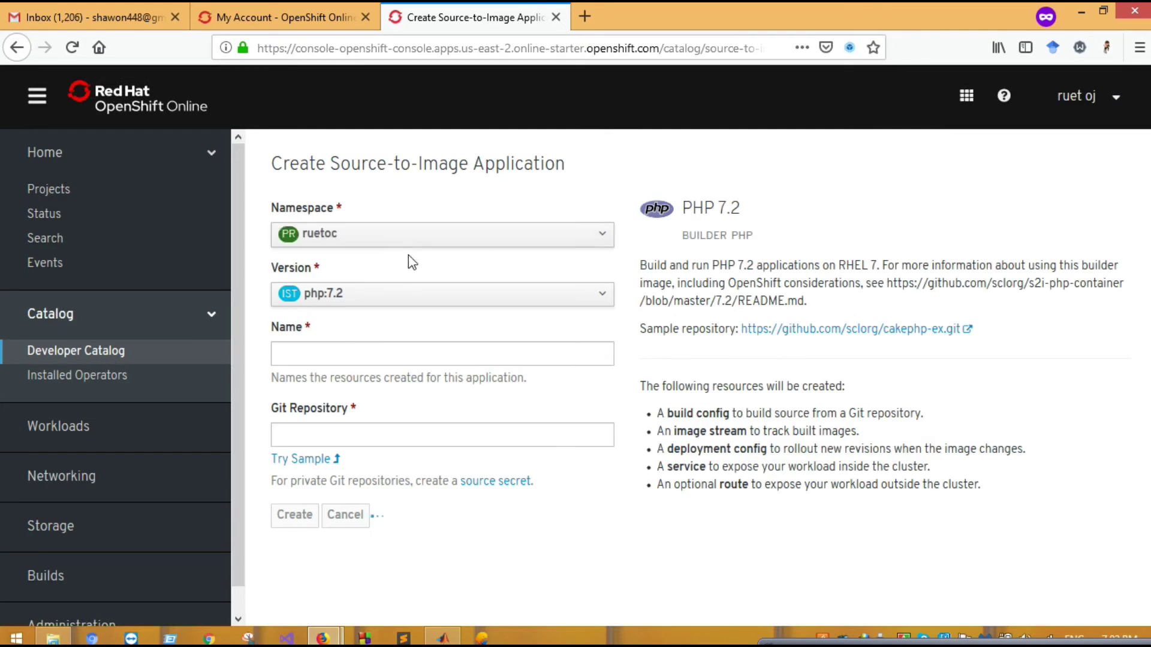
pyautogui.click(456, 245)
pyautogui.click(454, 244)
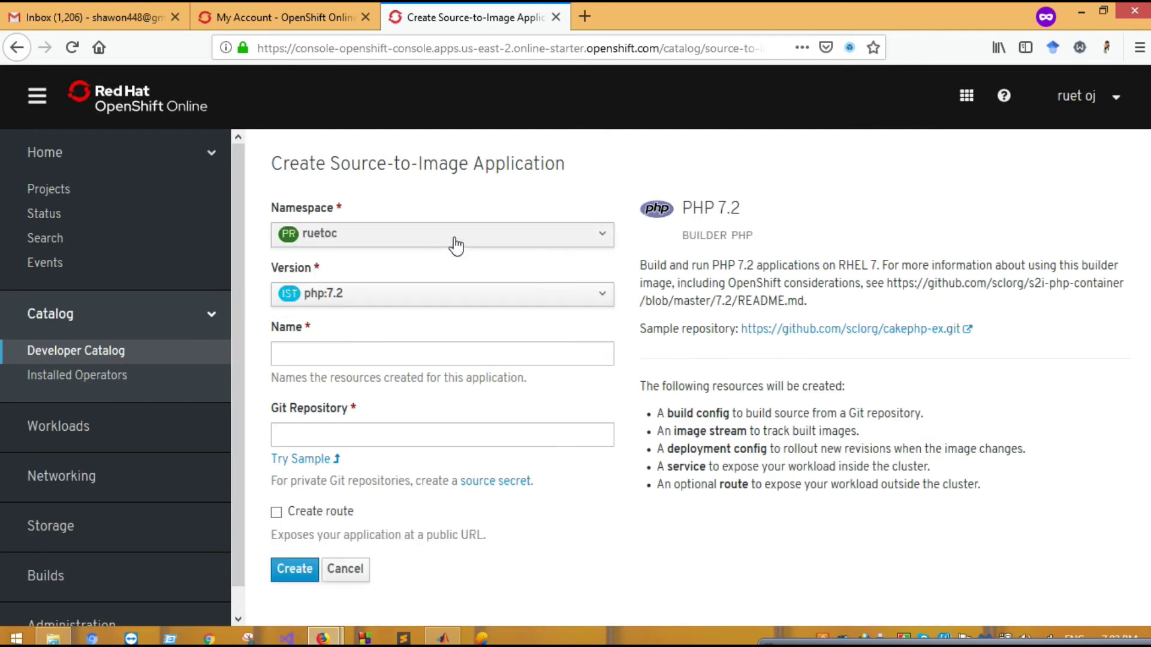
pyautogui.click(426, 298)
pyautogui.click(426, 298)
pyautogui.click(368, 352)
pyautogui.write('ruetoc')
pyautogui.click(325, 437)
# - Open the Online-Compiler GitHub repository in a private tab and copy its URL
pyautogui.click(584, 16)
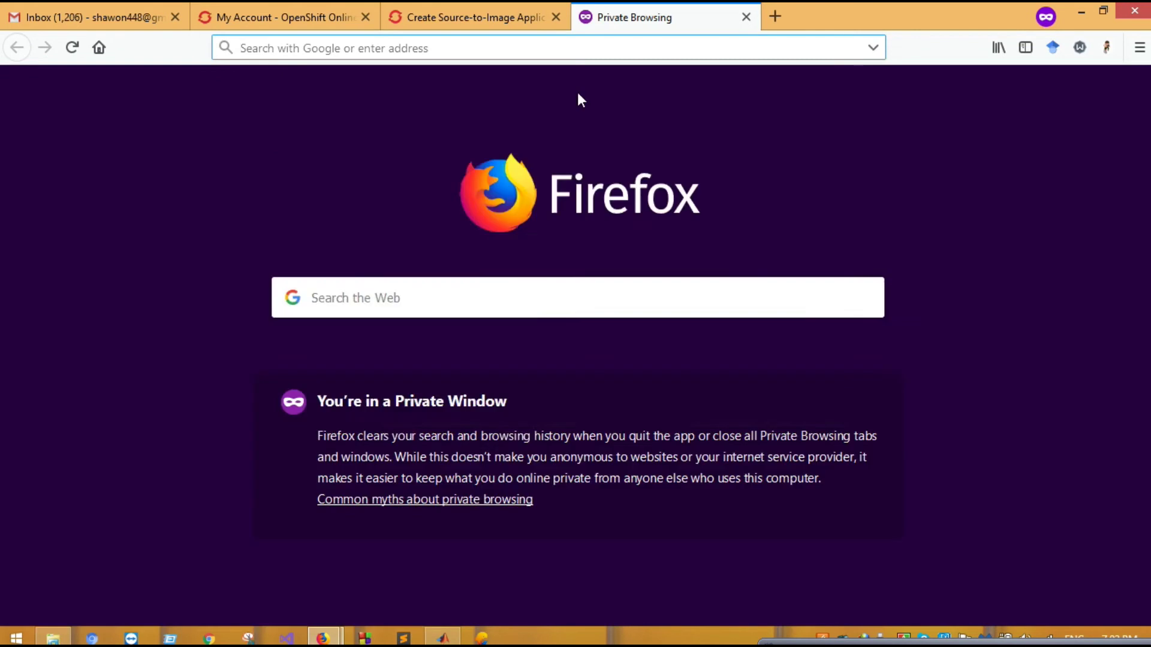
pyautogui.write('github.com/')
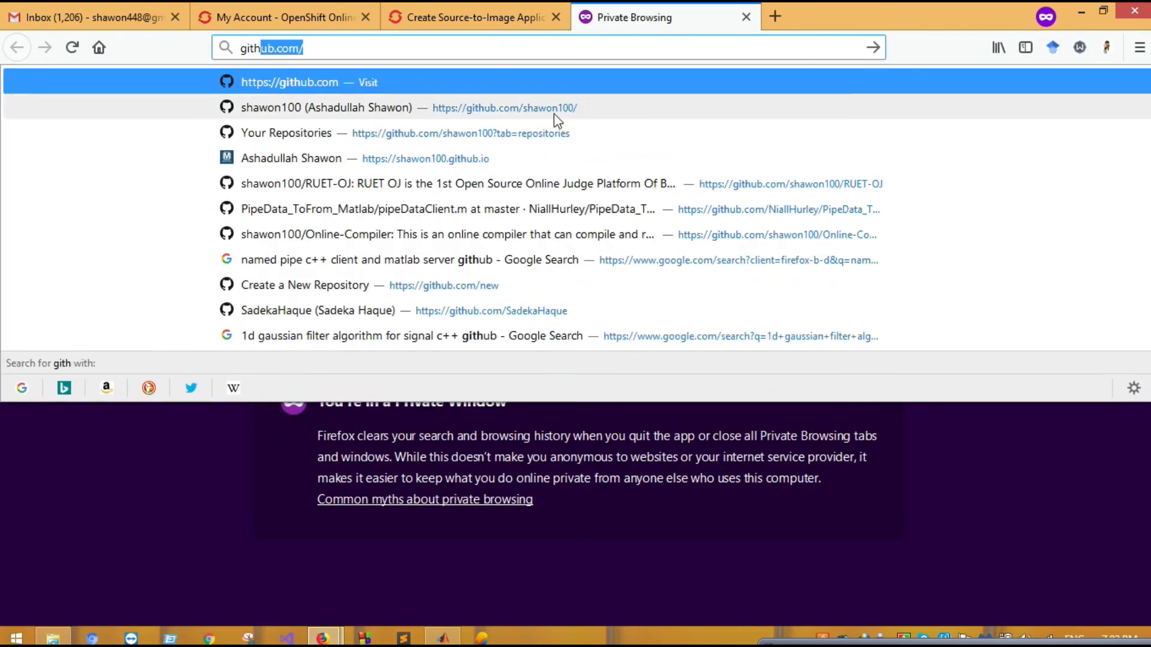
pyautogui.click(554, 113)
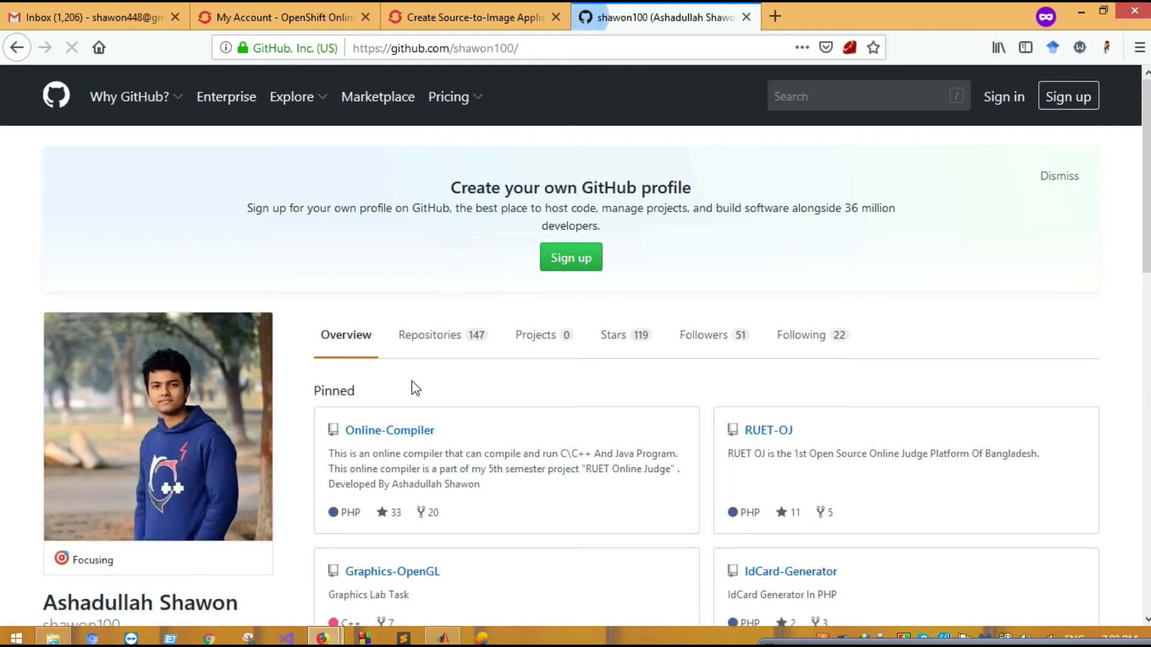
pyautogui.scroll(-4, 467, 368)
pyautogui.click(405, 174)
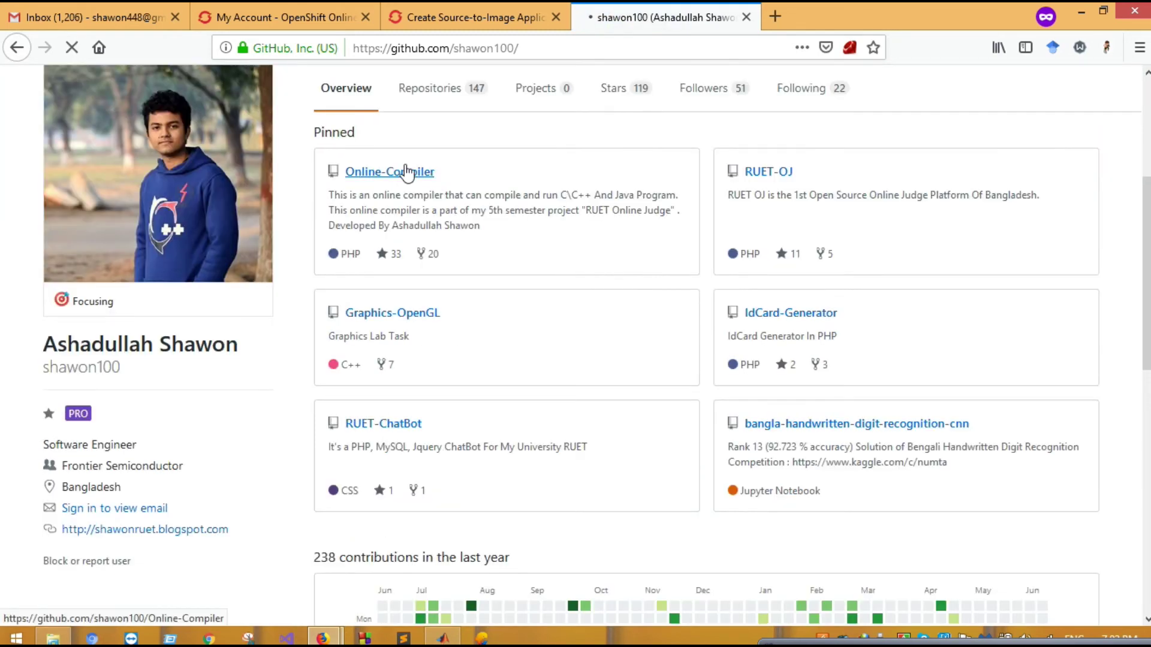
pyautogui.click(607, 48)
pyautogui.hotkey('ctrl', 'c')
pyautogui.scroll(-4, 647, 373)
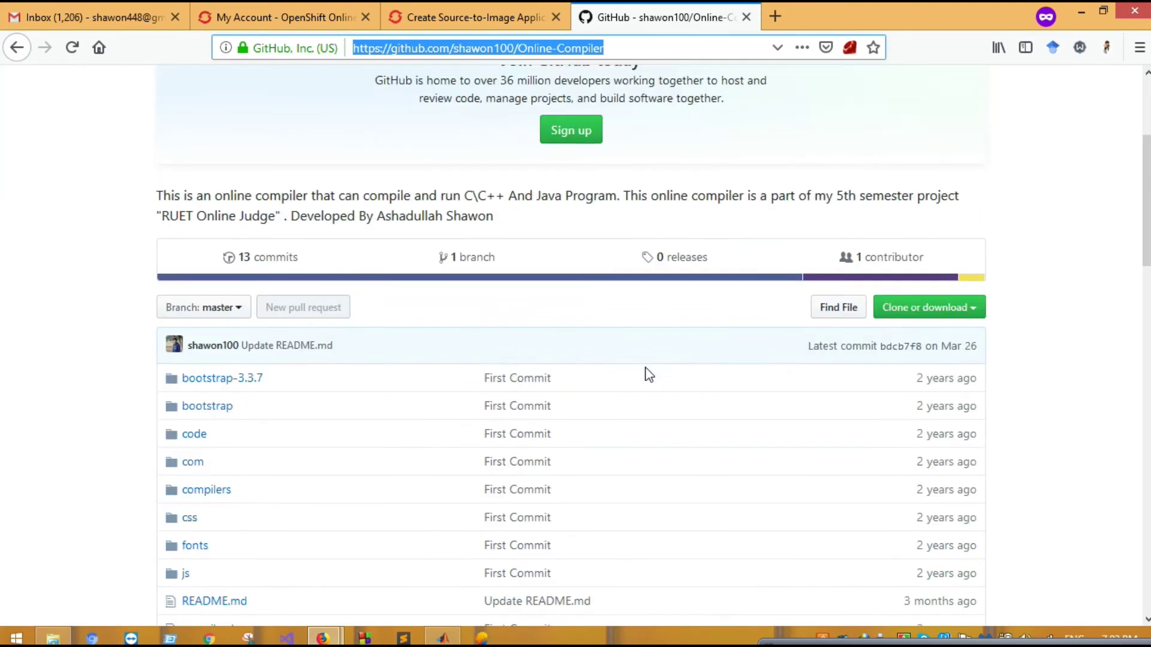
# - Paste the repository URL as Git Repository, enable Create route, and create the app
pyautogui.click(472, 13)
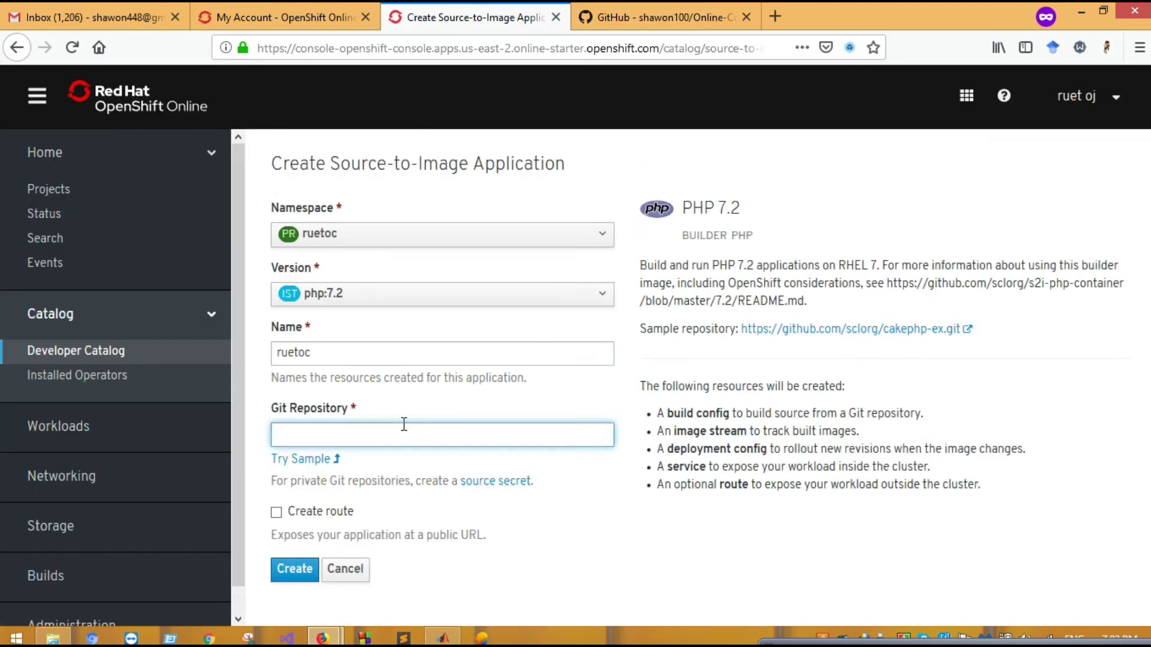
pyautogui.hotkey('ctrl', 'v')
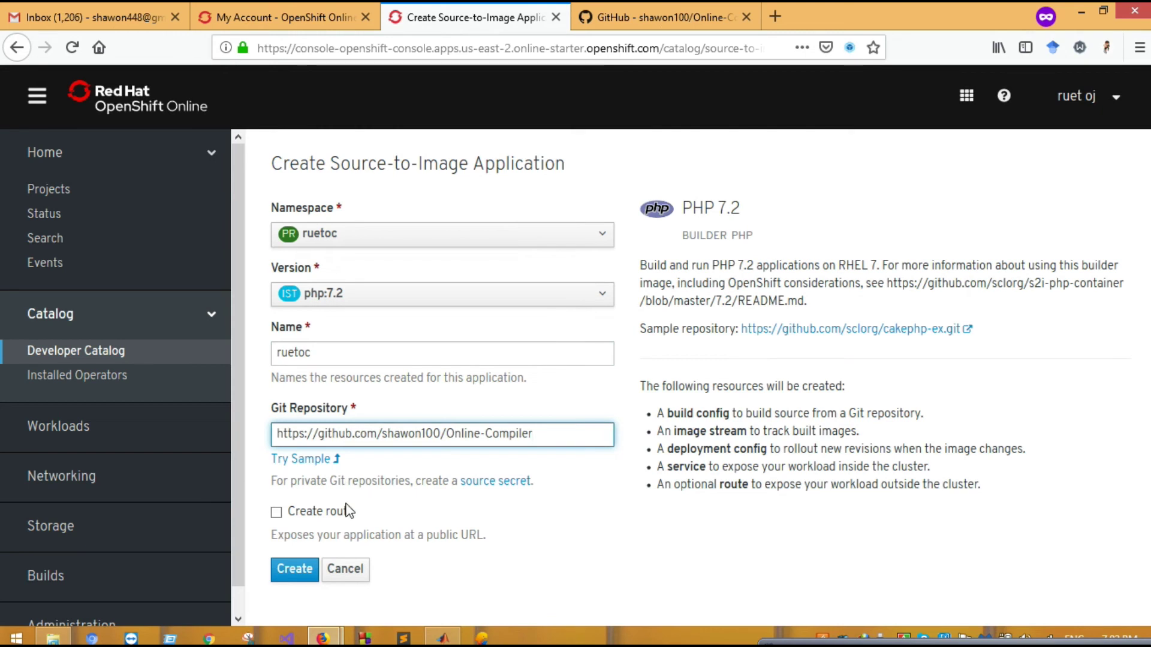
pyautogui.click(276, 518)
pyautogui.click(275, 514)
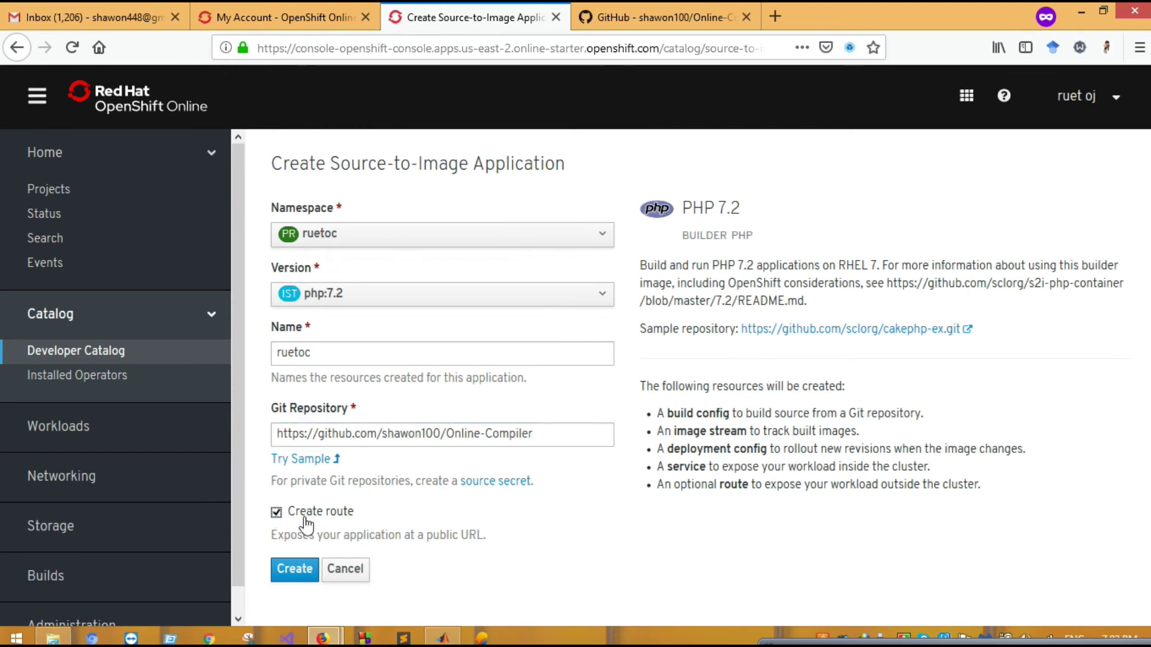
pyautogui.click(301, 575)
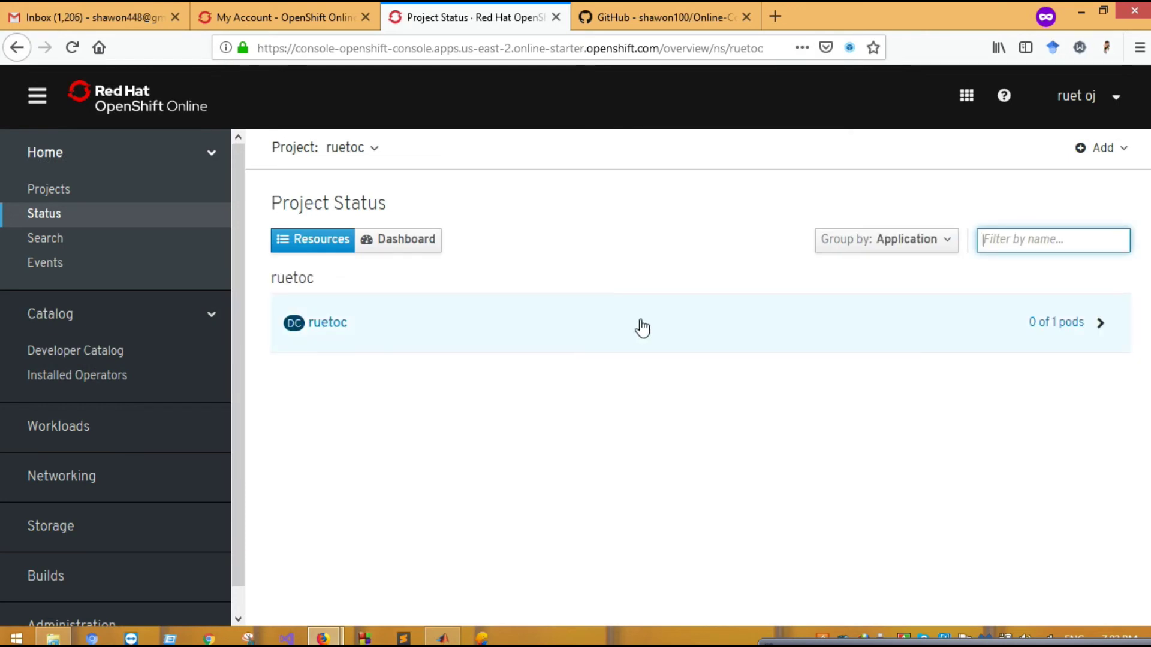
# - Review the ruetoc deployment config and project status, expanding Workloads and Networking
pyautogui.click(1100, 327)
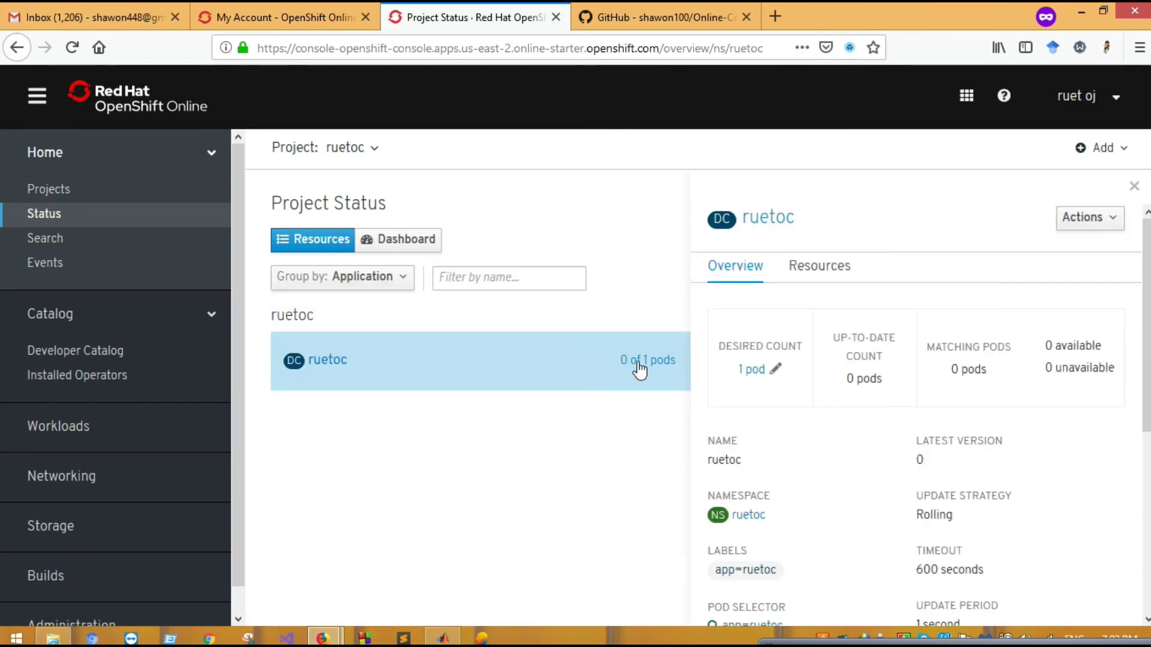
pyautogui.scroll(-3, 839, 427)
pyautogui.scroll(-2, 865, 480)
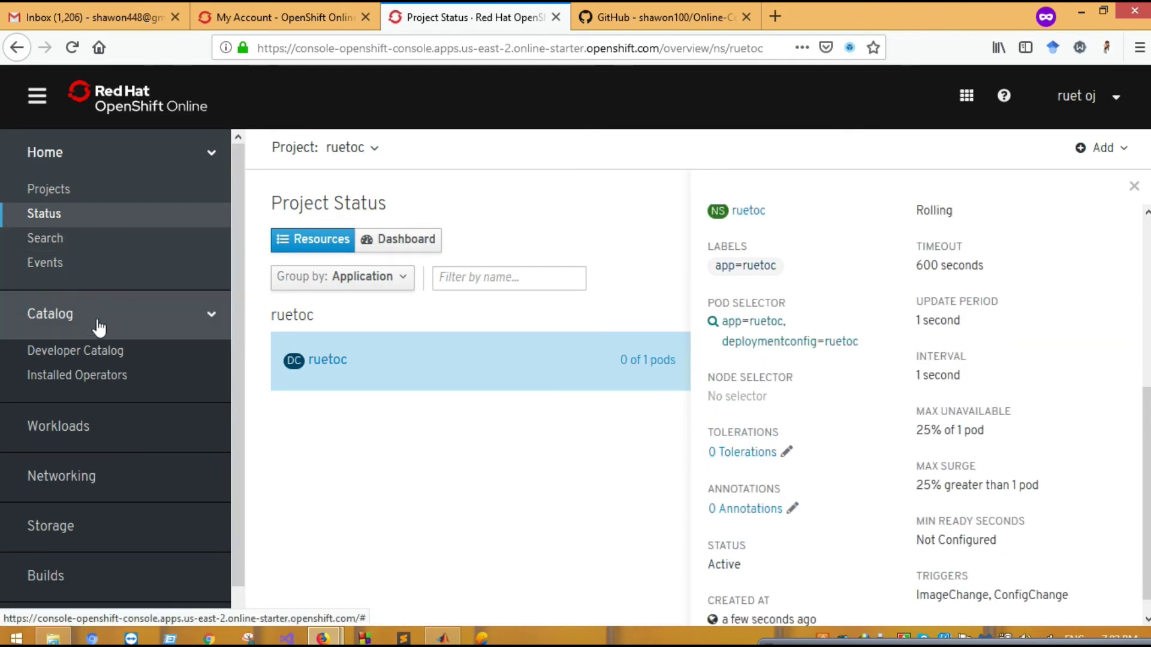
pyautogui.click(69, 205)
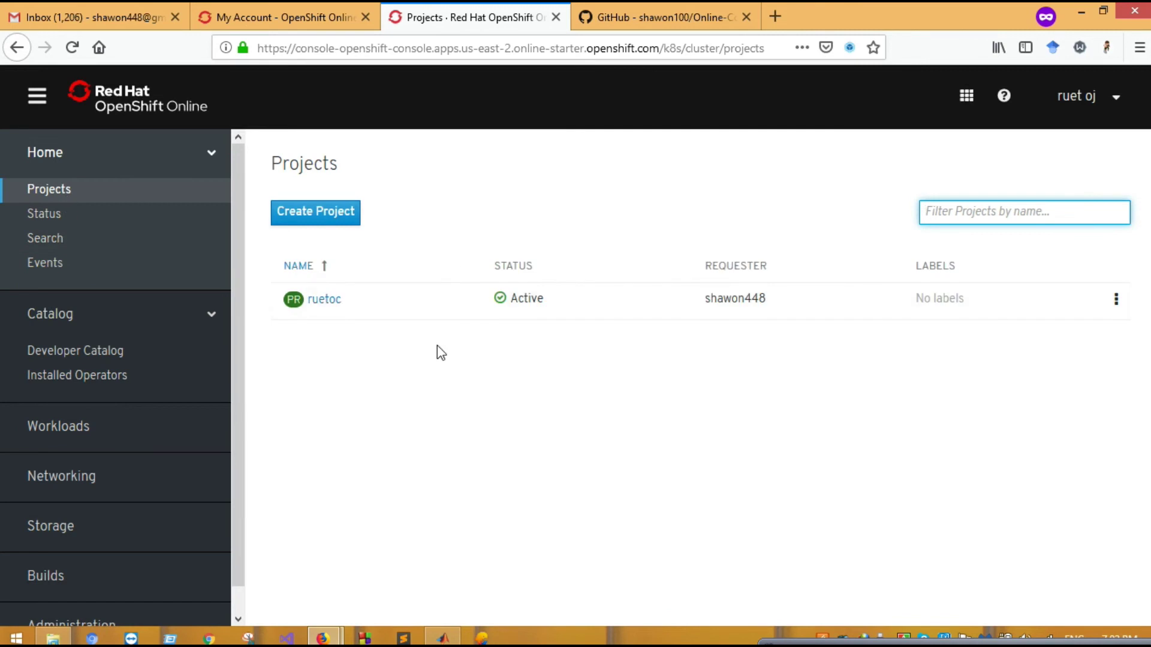
pyautogui.click(339, 304)
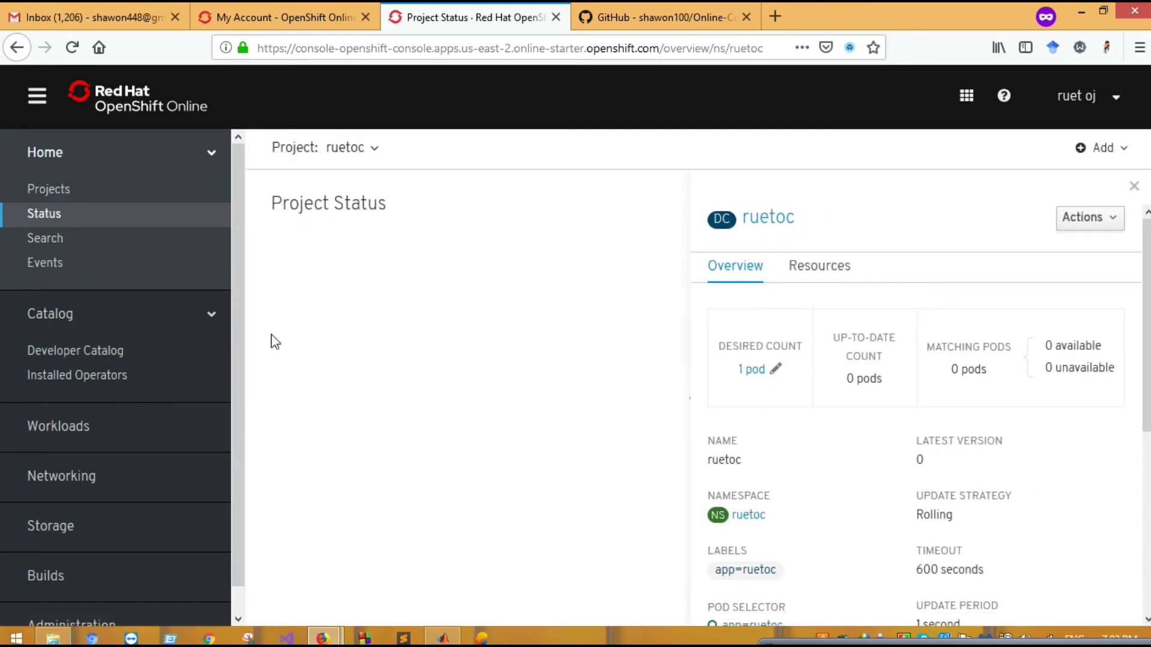
pyautogui.scroll(-1, 142, 311)
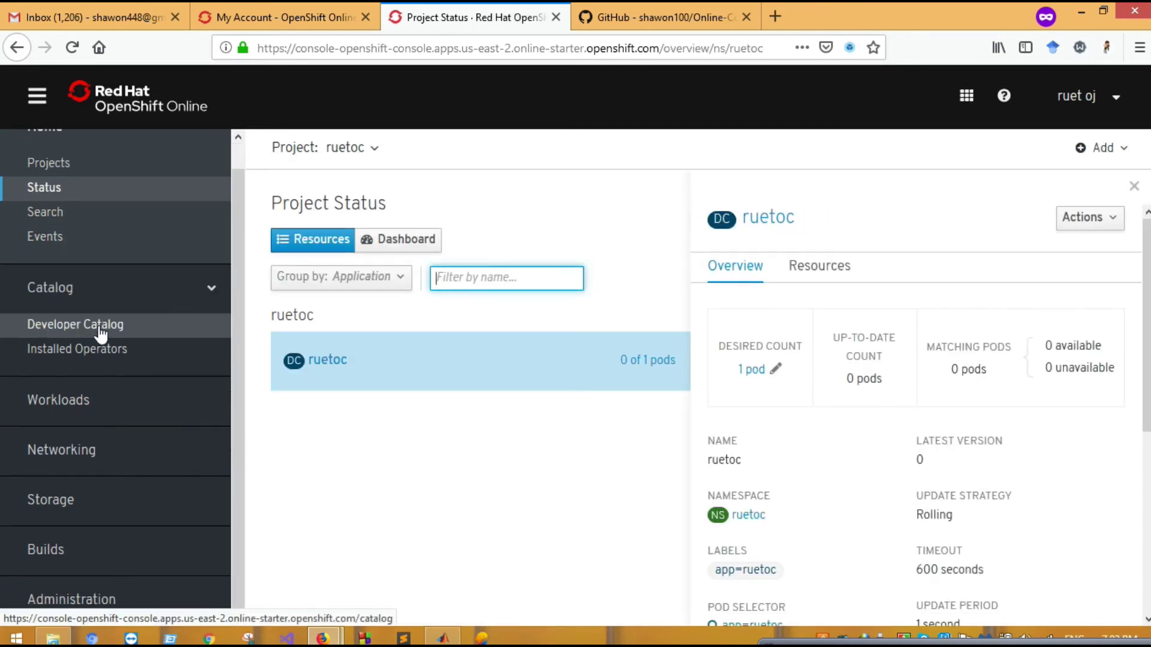
pyautogui.click(94, 412)
pyautogui.scroll(-5, 90, 462)
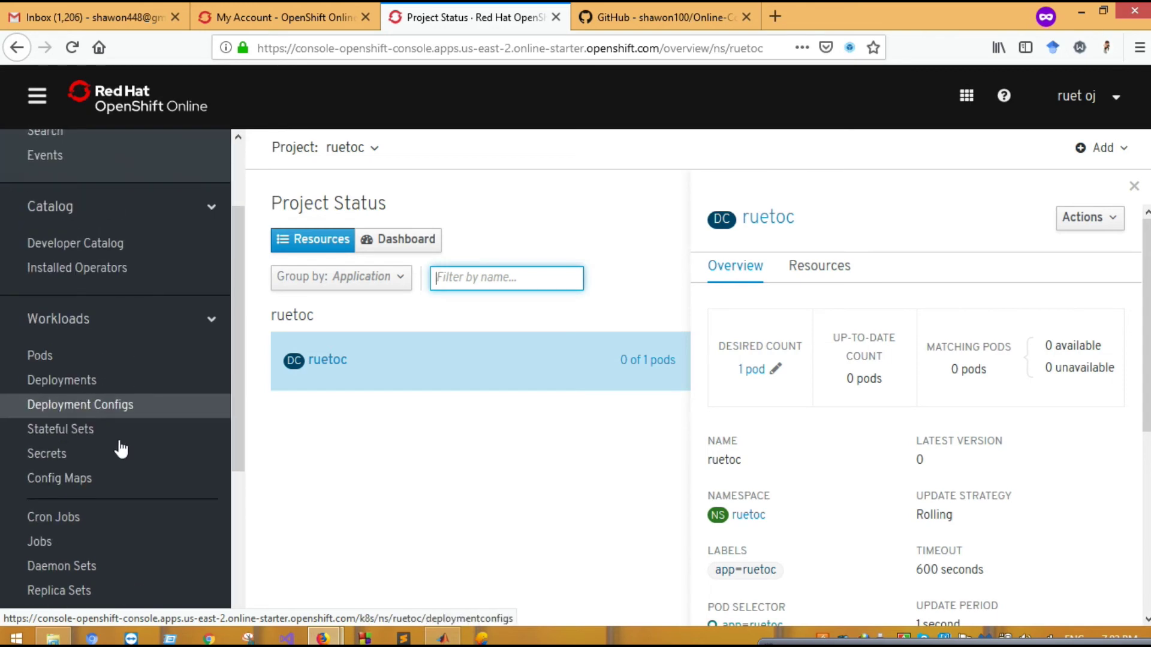
pyautogui.scroll(-6, 88, 506)
pyautogui.click(90, 468)
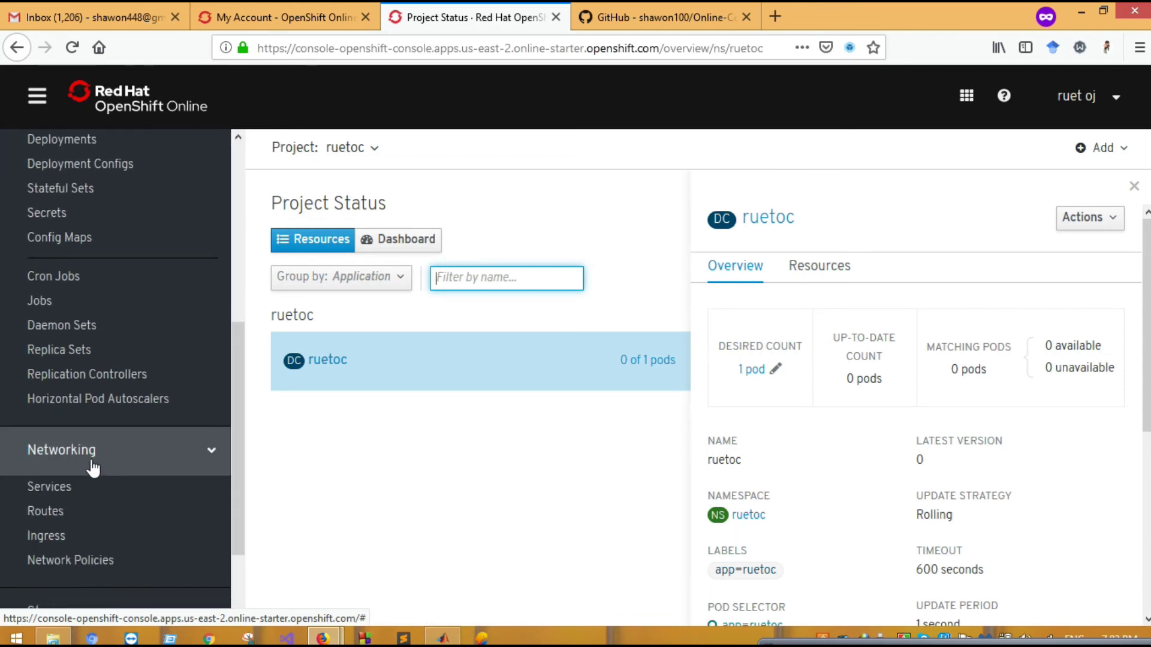
pyautogui.scroll(-3, 99, 498)
pyautogui.scroll(-1, 103, 509)
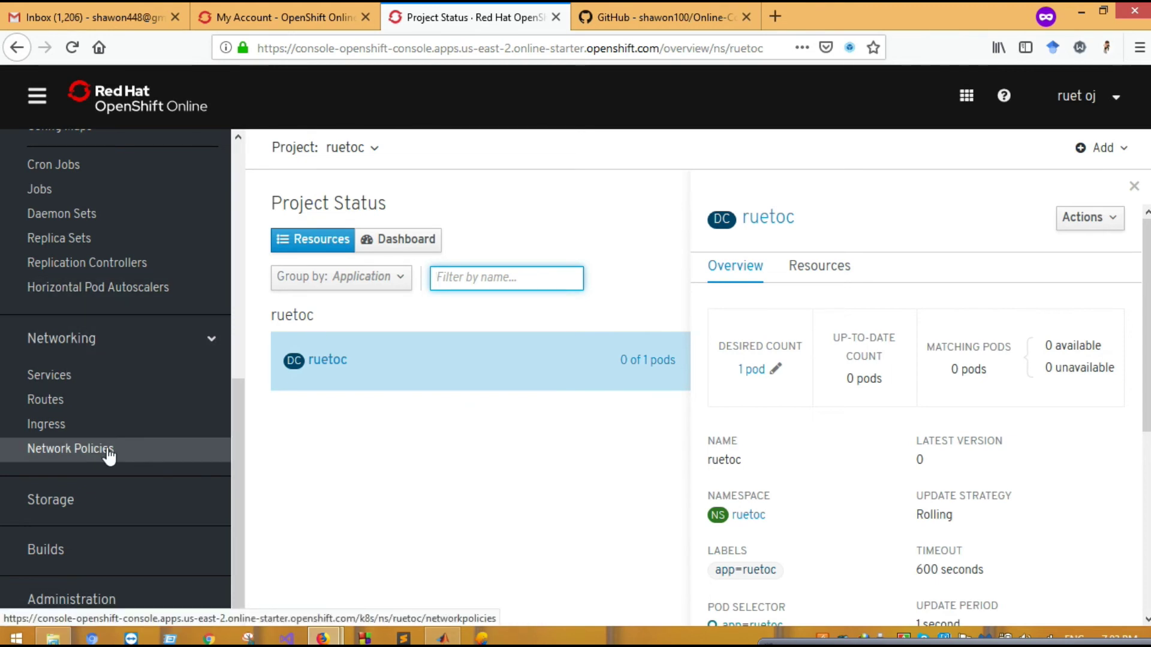
# - Open the ruetoc route's Location address in a separate tab from Networking > Routes
pyautogui.click(52, 400)
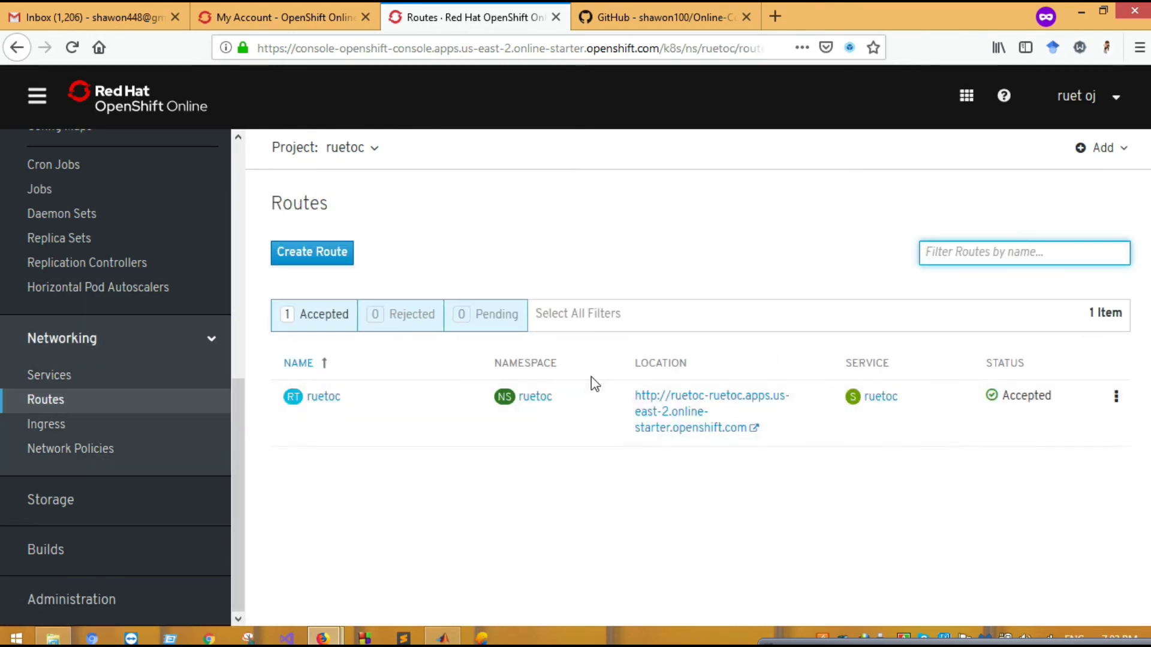
pyautogui.rightClick(667, 410)
pyautogui.click(683, 410)
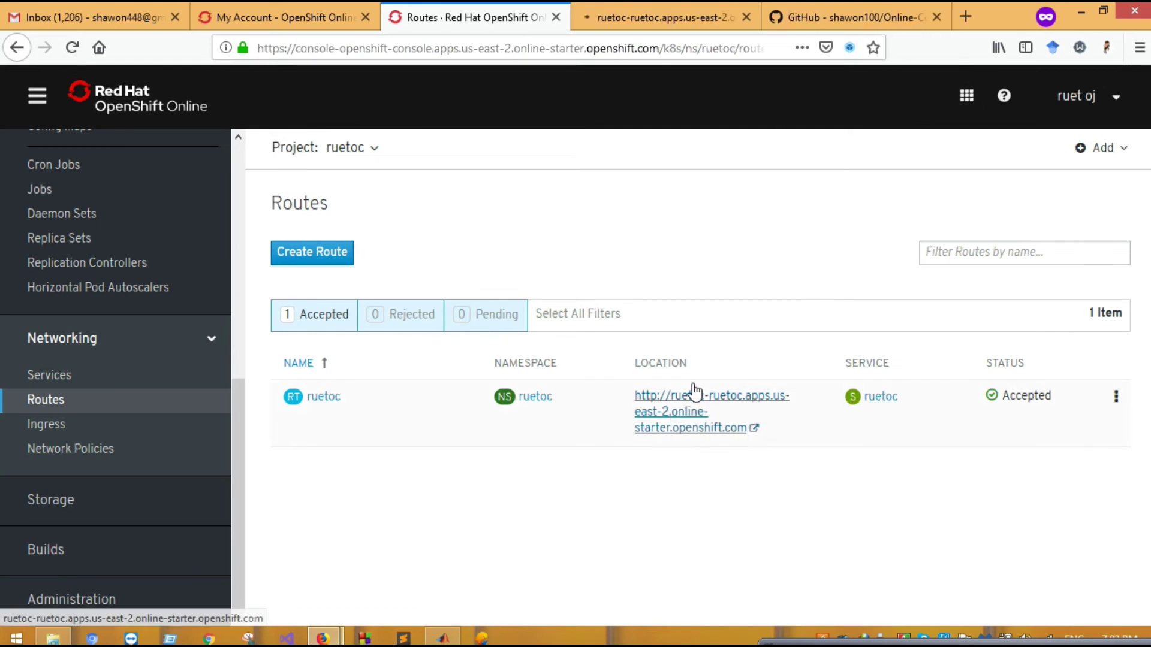
pyautogui.click(668, 15)
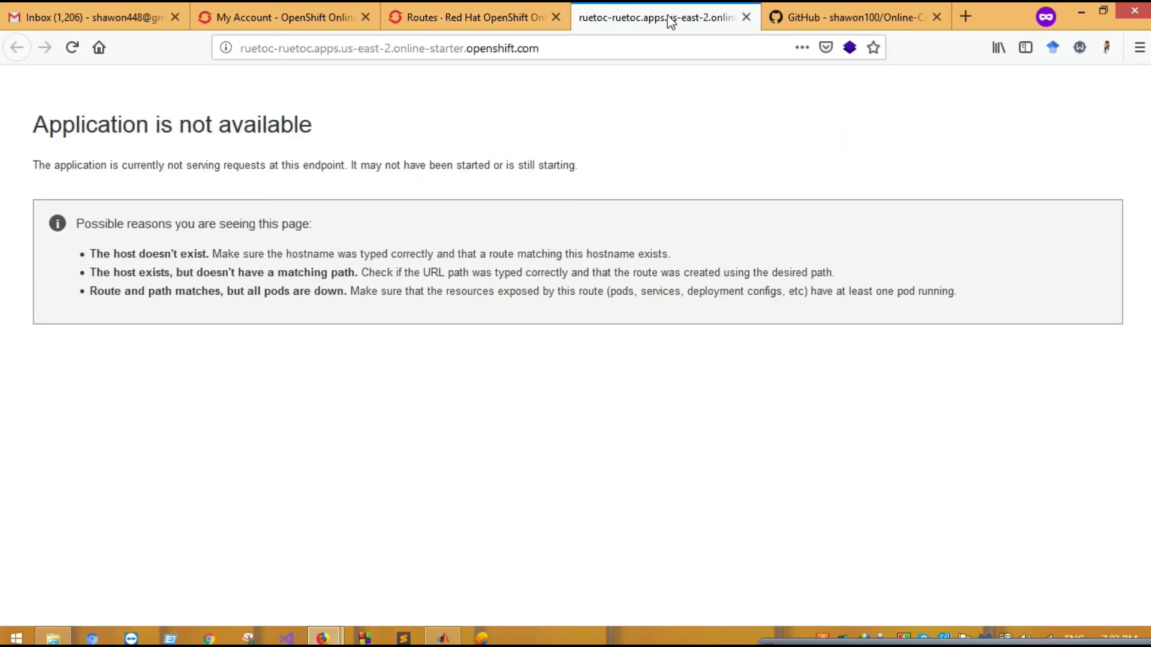
pyautogui.click(747, 17)
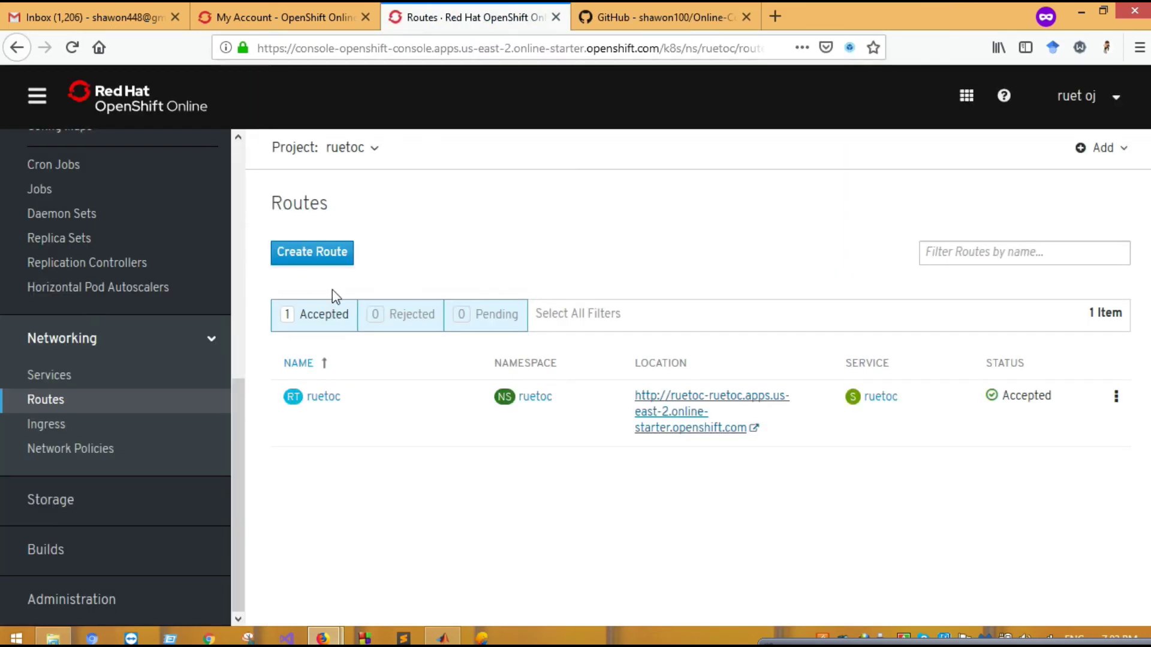
pyautogui.scroll(7, 71, 273)
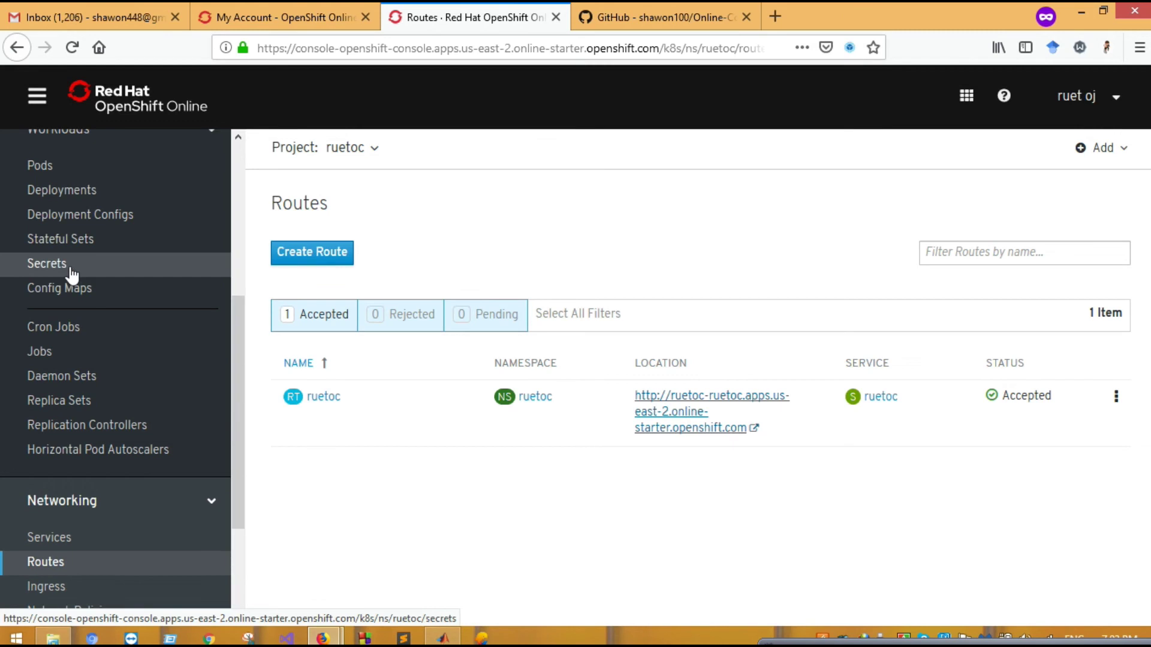
pyautogui.rightClick(676, 409)
pyautogui.click(712, 415)
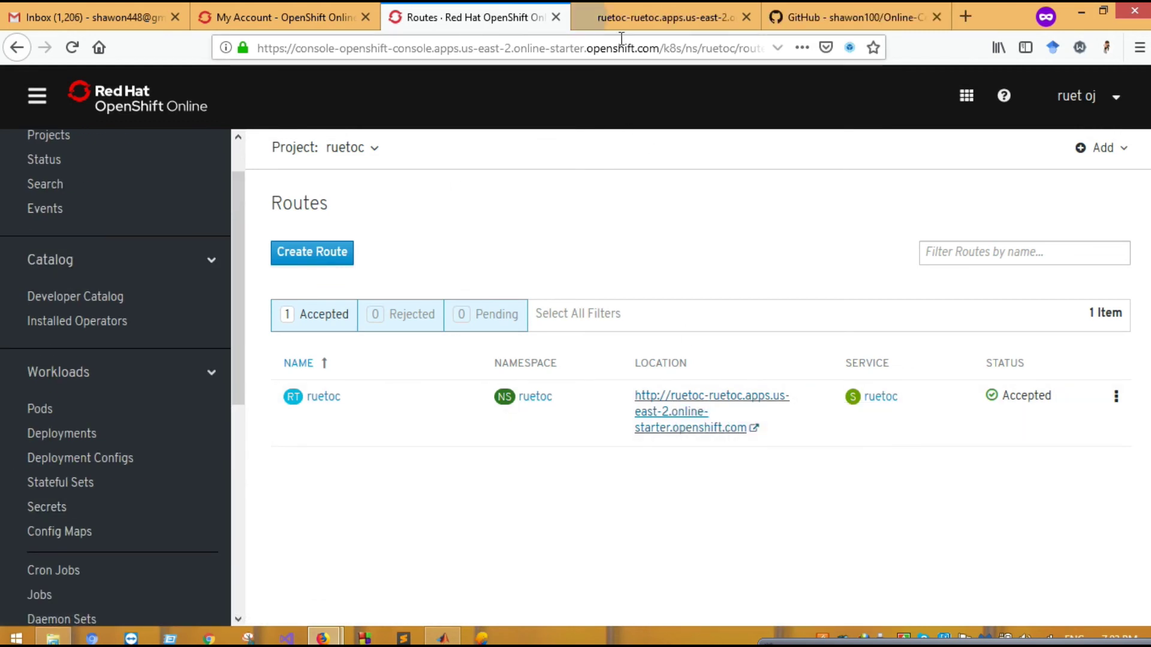
# - Return to Home > Status and close the deployment config details panel
pyautogui.scroll(2, 66, 258)
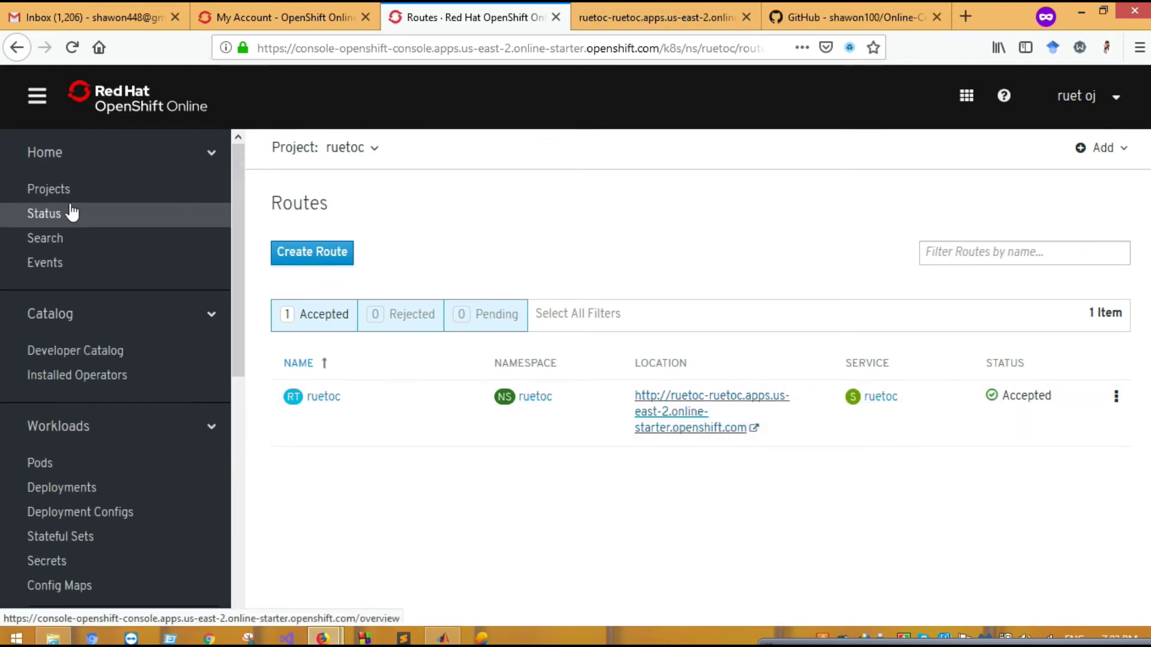
pyautogui.click(76, 216)
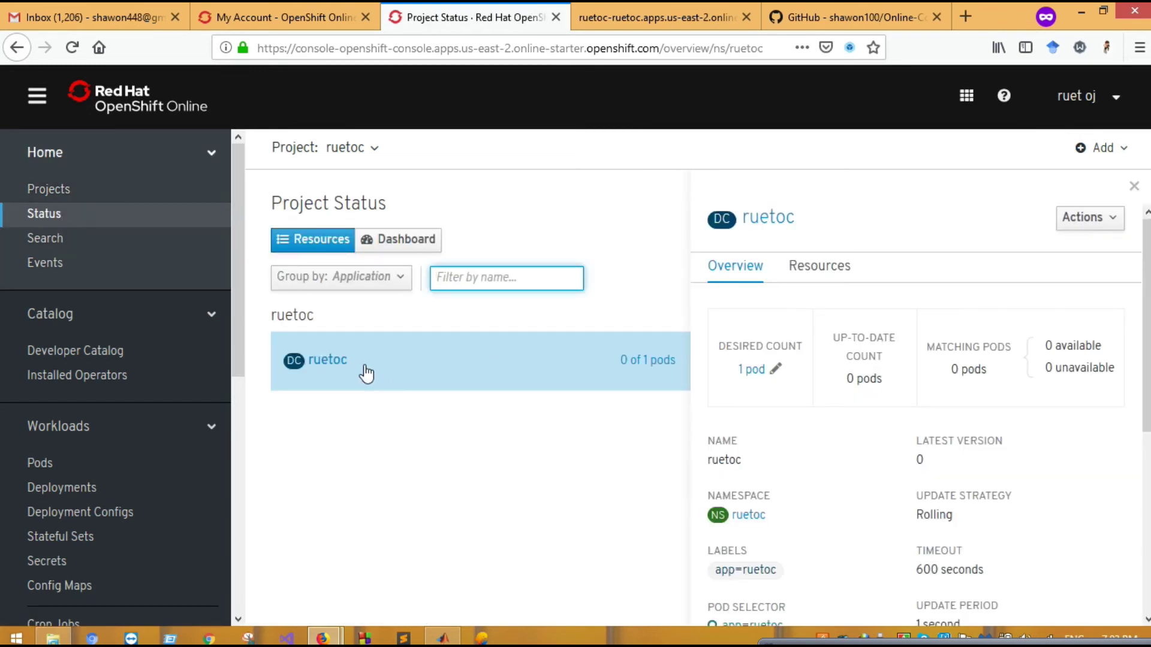
pyautogui.click(332, 369)
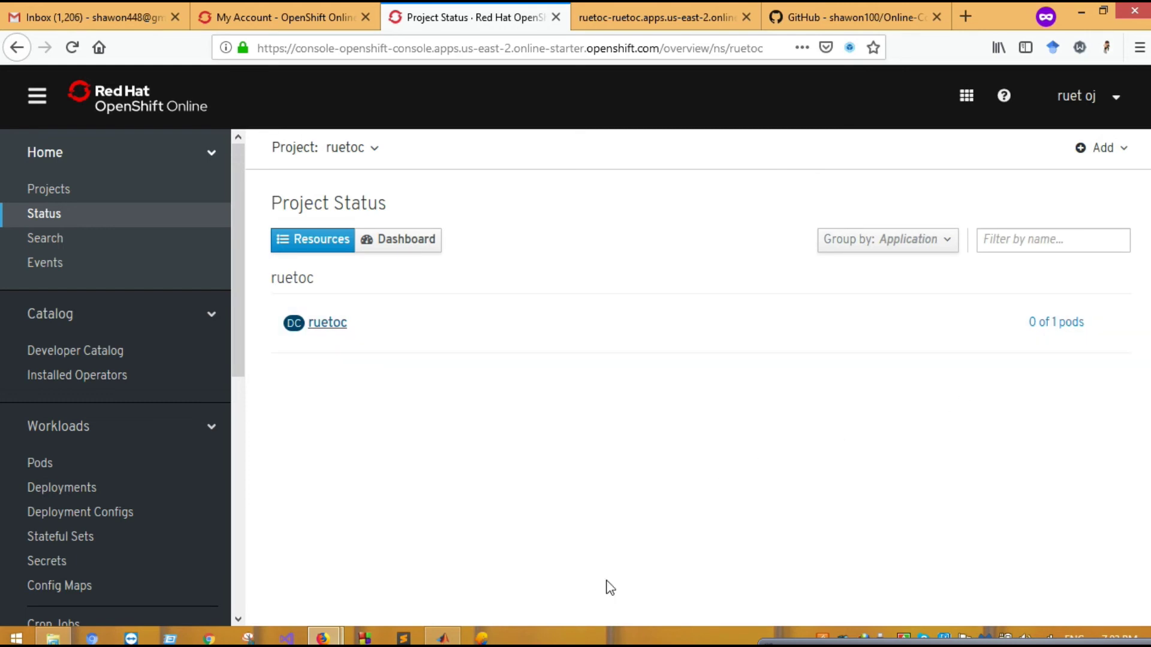
# - Write 'It will take 3-5 minutes to deploy' in Notepad, select it, and close the window
pyautogui.moveTo(1106, 116)
pyautogui.click(1127, 163)
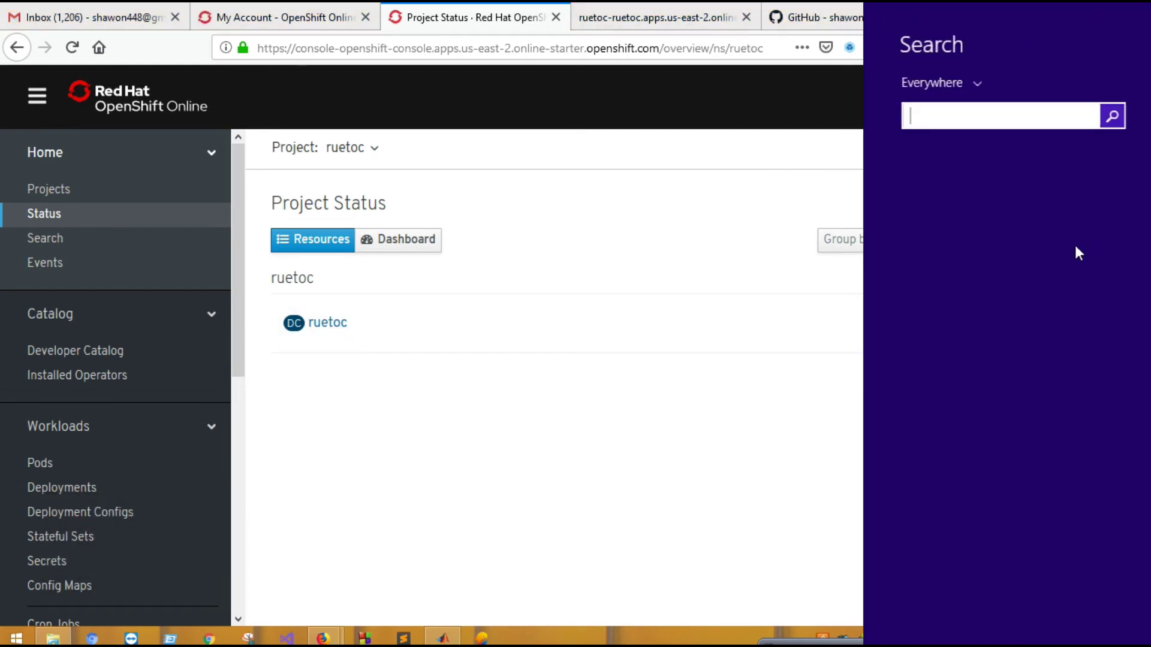
pyautogui.write('notepad')
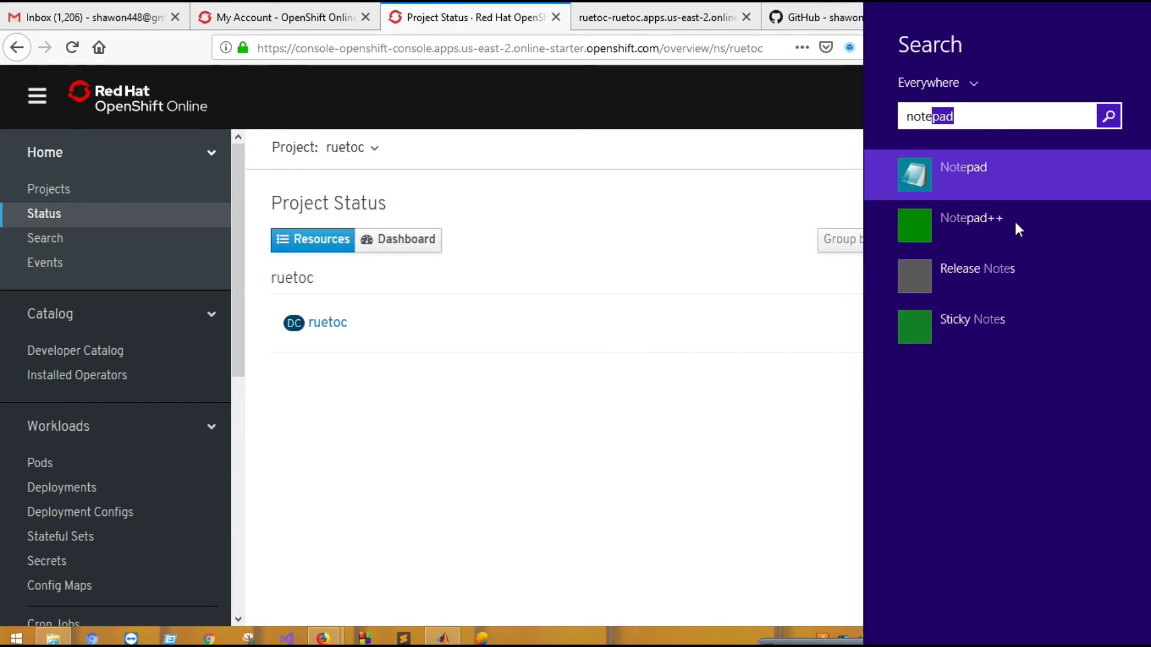
pyautogui.click(958, 168)
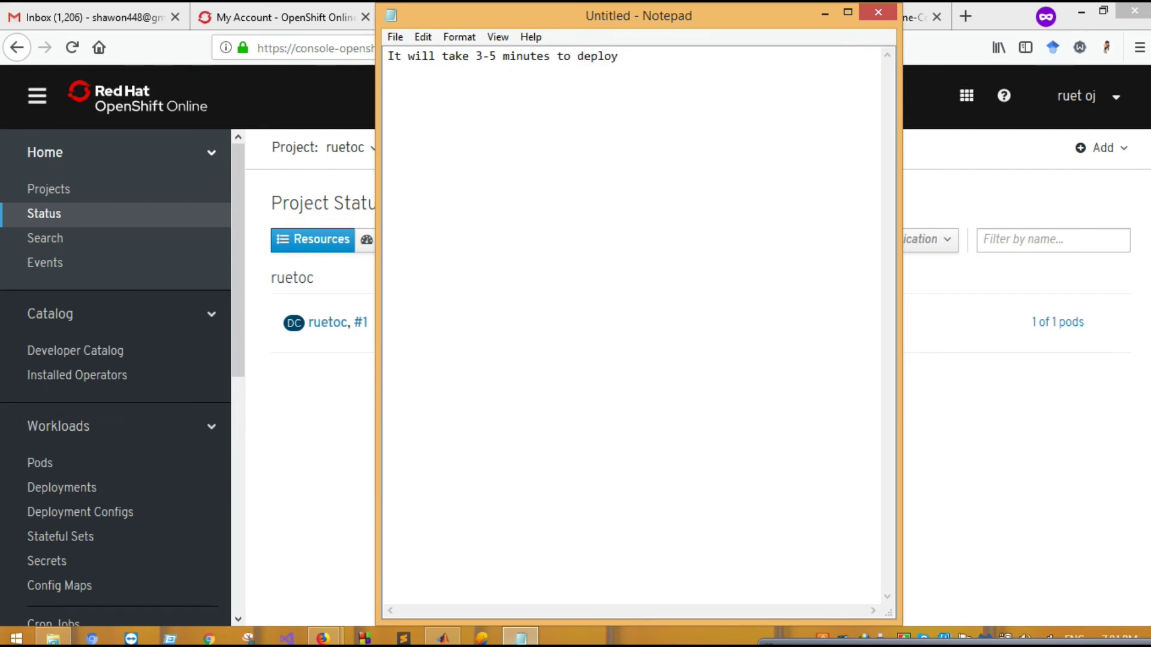
pyautogui.moveTo(619, 56); pyautogui.dragTo(360, 25)
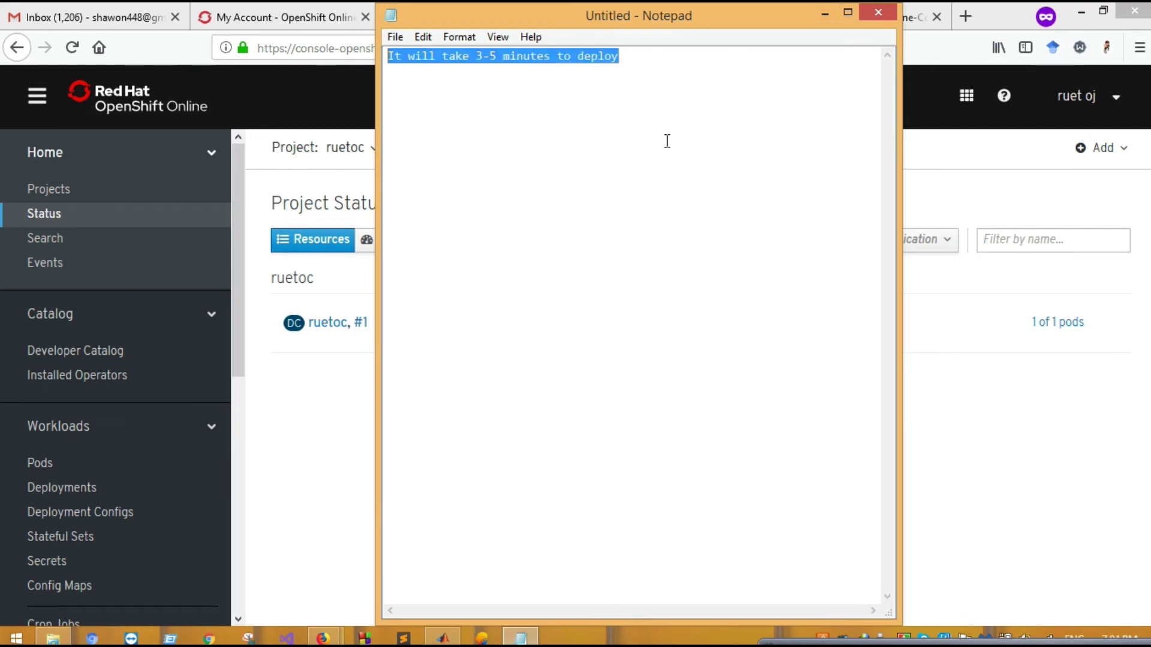
pyautogui.click(878, 13)
# - Discard the note and open the ruetoc deployment and its ruetoc-1 replication controller
pyautogui.click(612, 325)
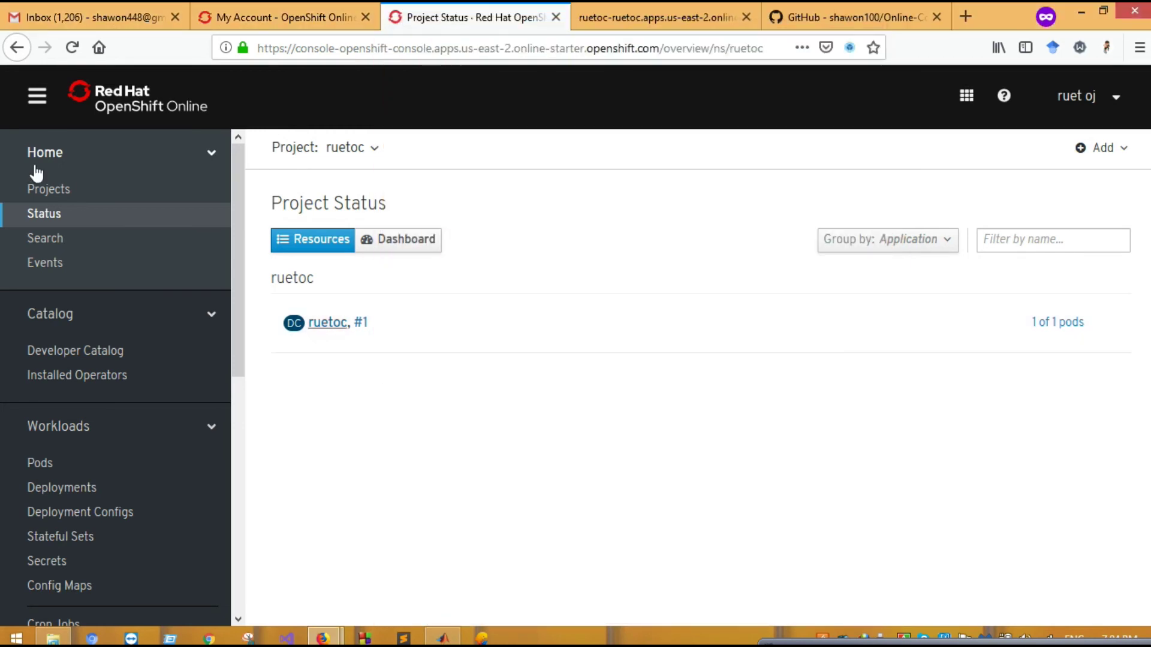
pyautogui.click(63, 190)
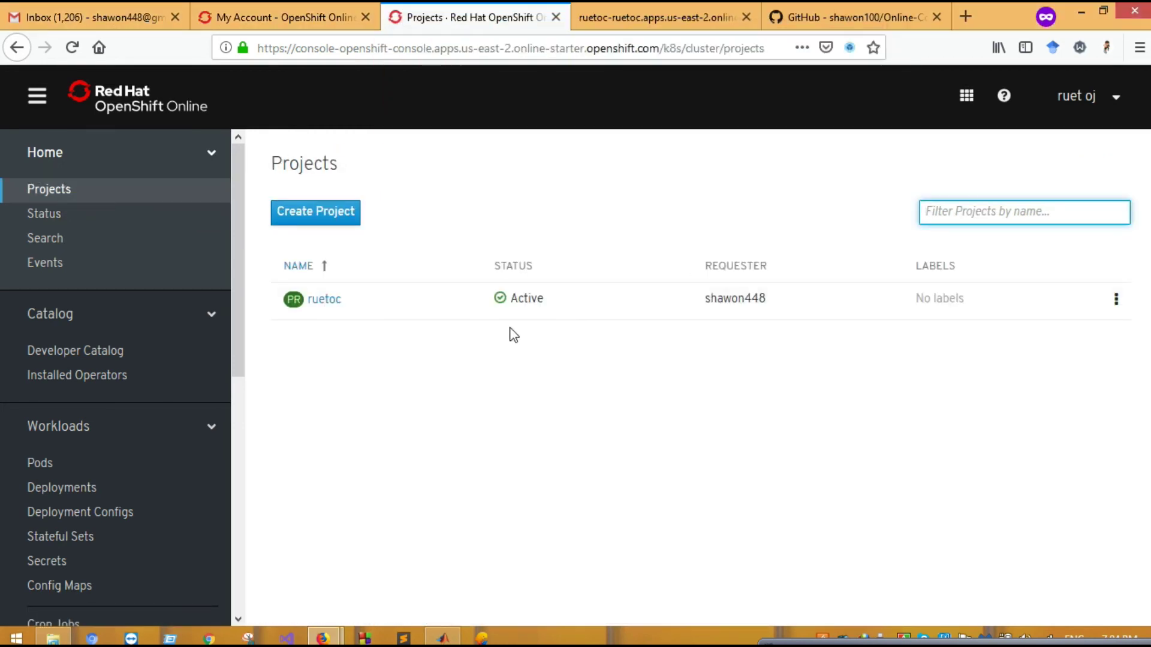
pyautogui.click(322, 300)
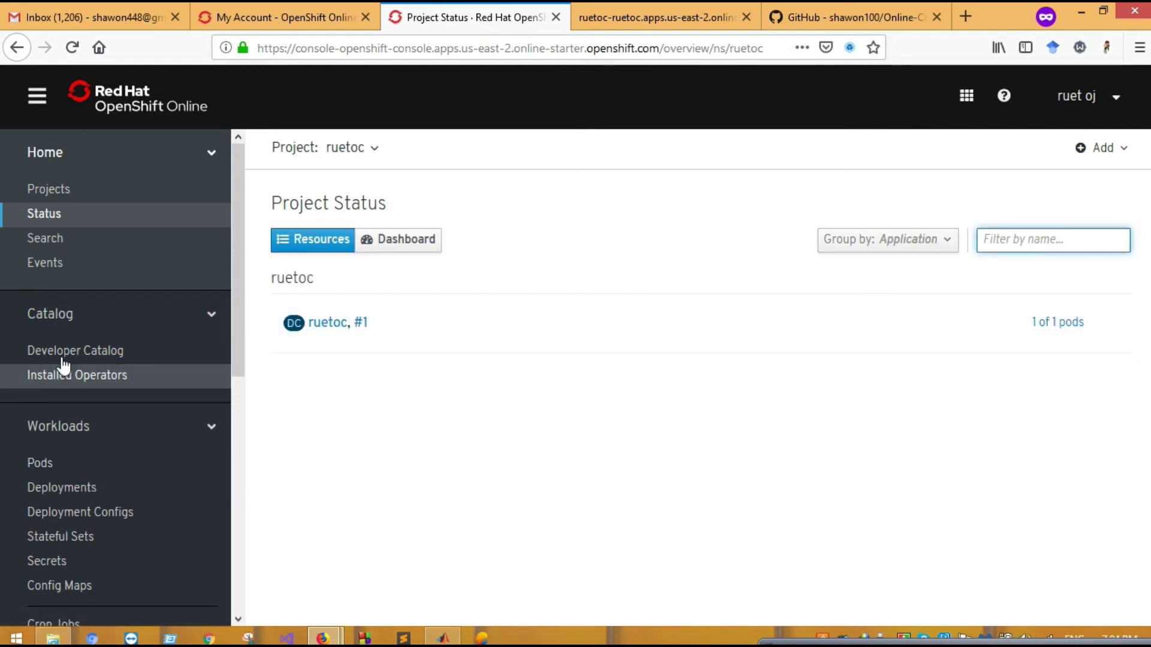
pyautogui.scroll(-1, 90, 456)
pyautogui.scroll(1, 103, 429)
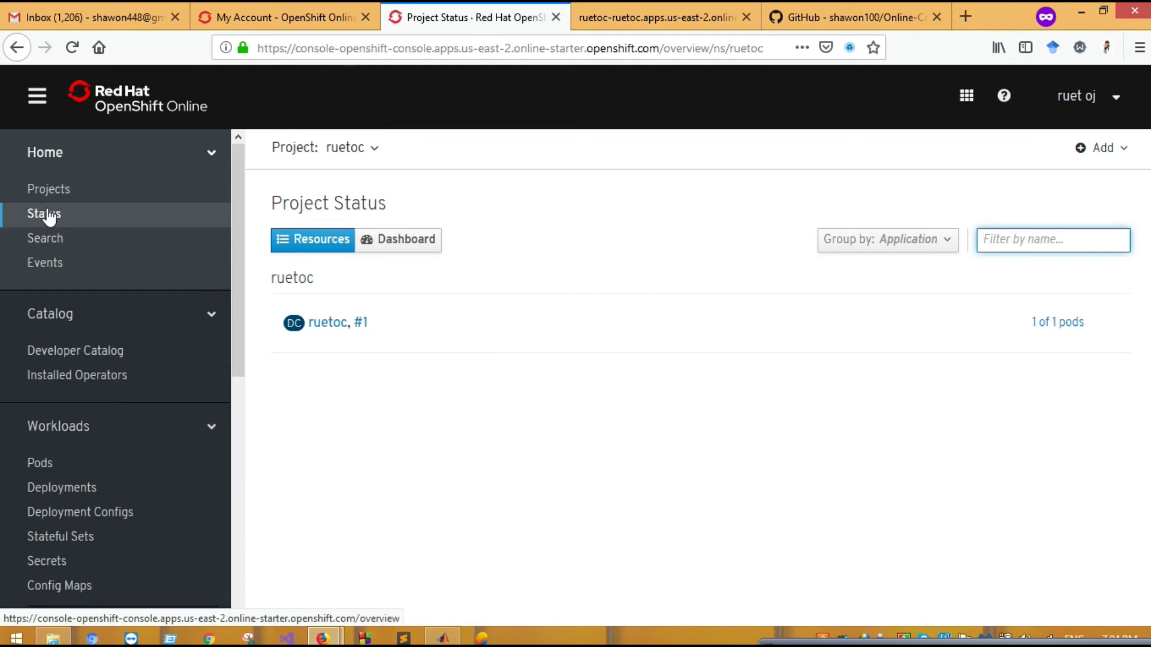
pyautogui.click(48, 216)
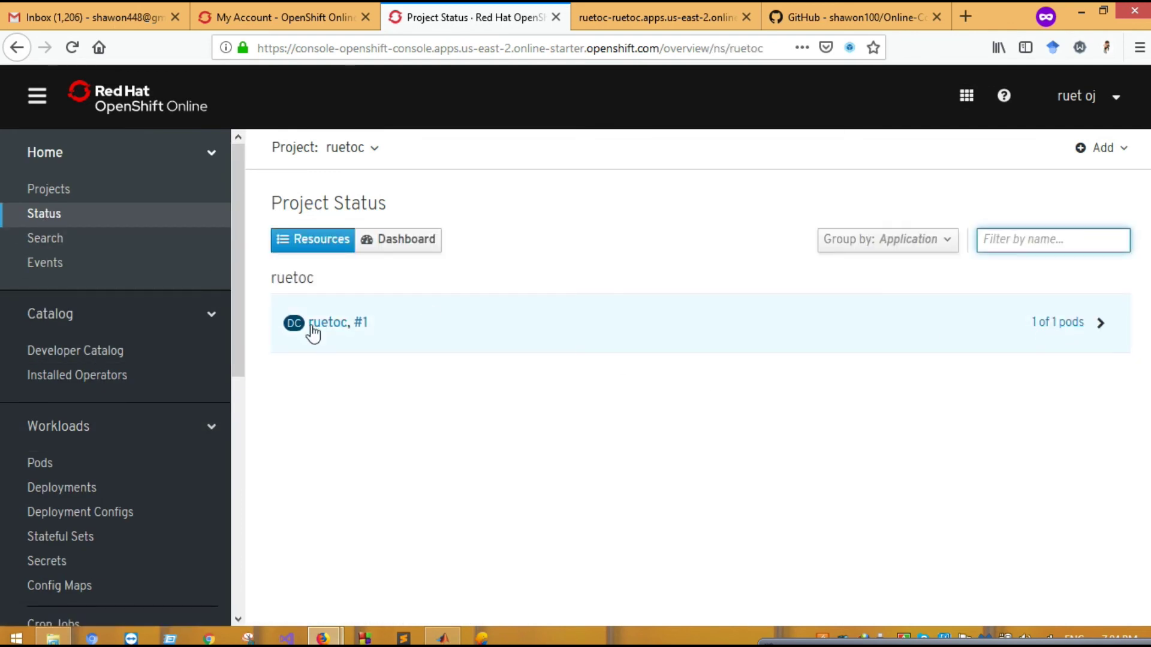
pyautogui.click(327, 334)
pyautogui.click(360, 360)
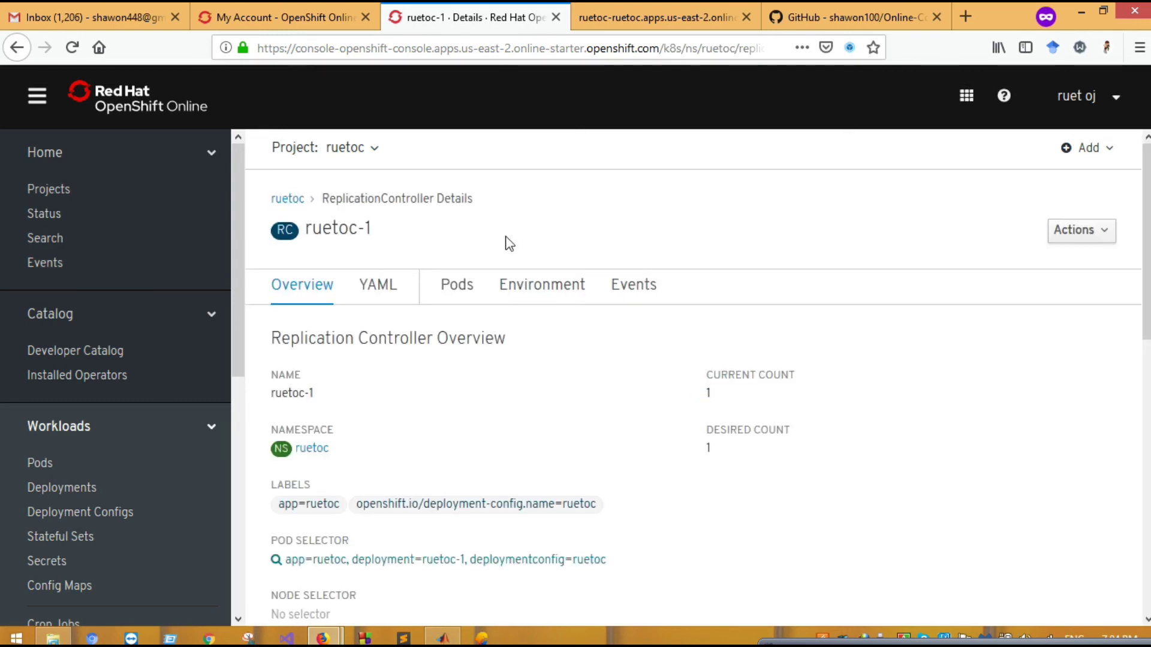
# - Open the ruetoc route's location link in a new tab from Networking > Routes
pyautogui.scroll(-4, 130, 335)
pyautogui.scroll(-3, 131, 414)
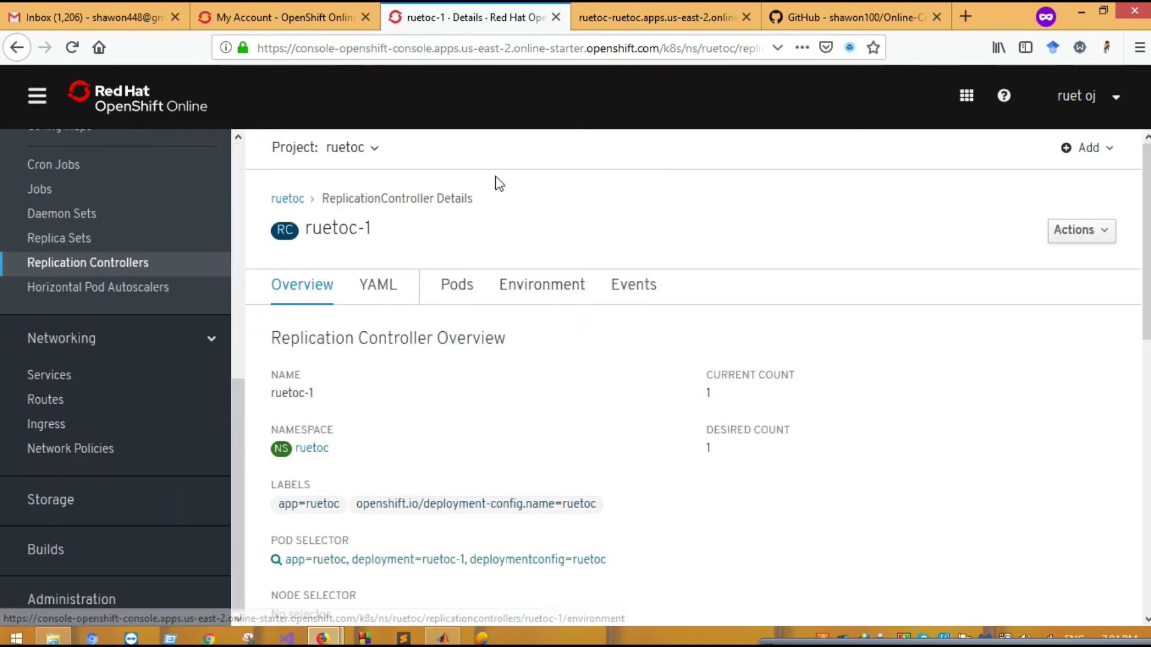
pyautogui.click(47, 407)
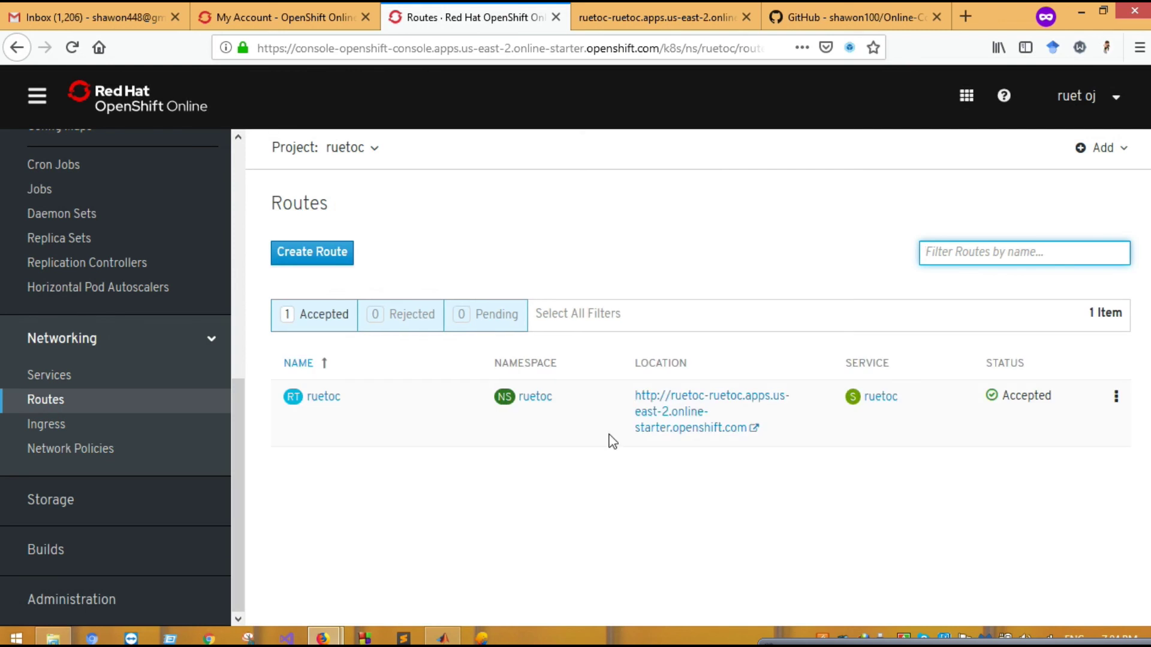
pyautogui.rightClick(699, 408)
pyautogui.click(717, 408)
# - Close the old ruetoc tab and view the RUET OJ Online Compiler page in the new route tab
pyautogui.click(626, 17)
pyautogui.click(595, 12)
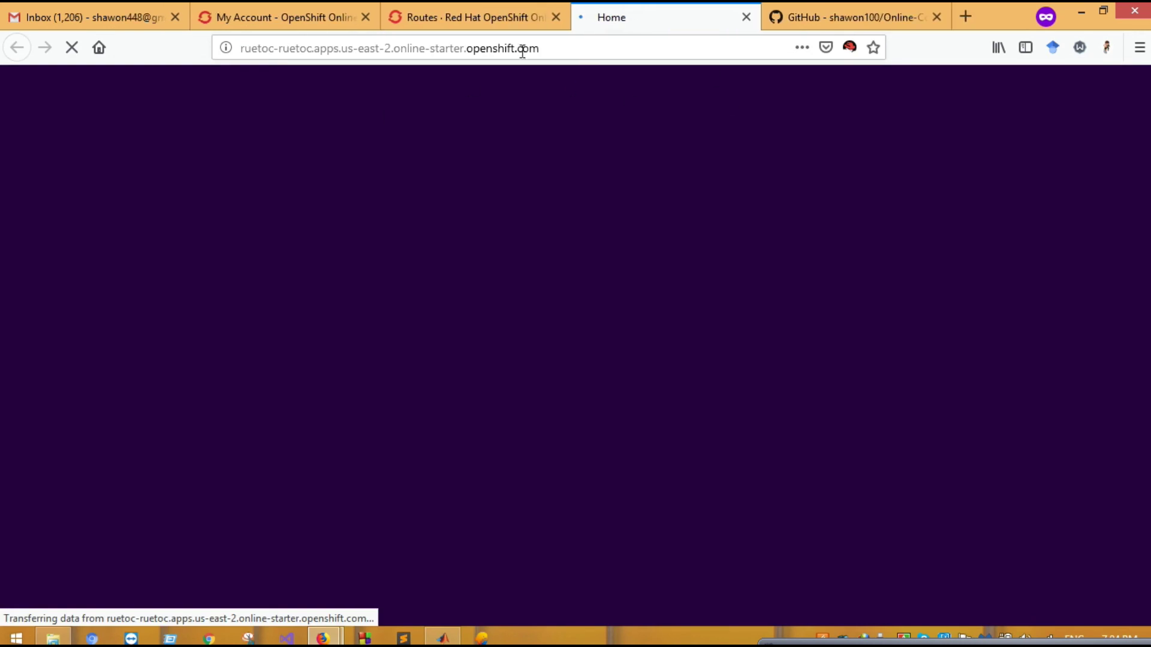
pyautogui.click(581, 44)
pyautogui.click(593, 44)
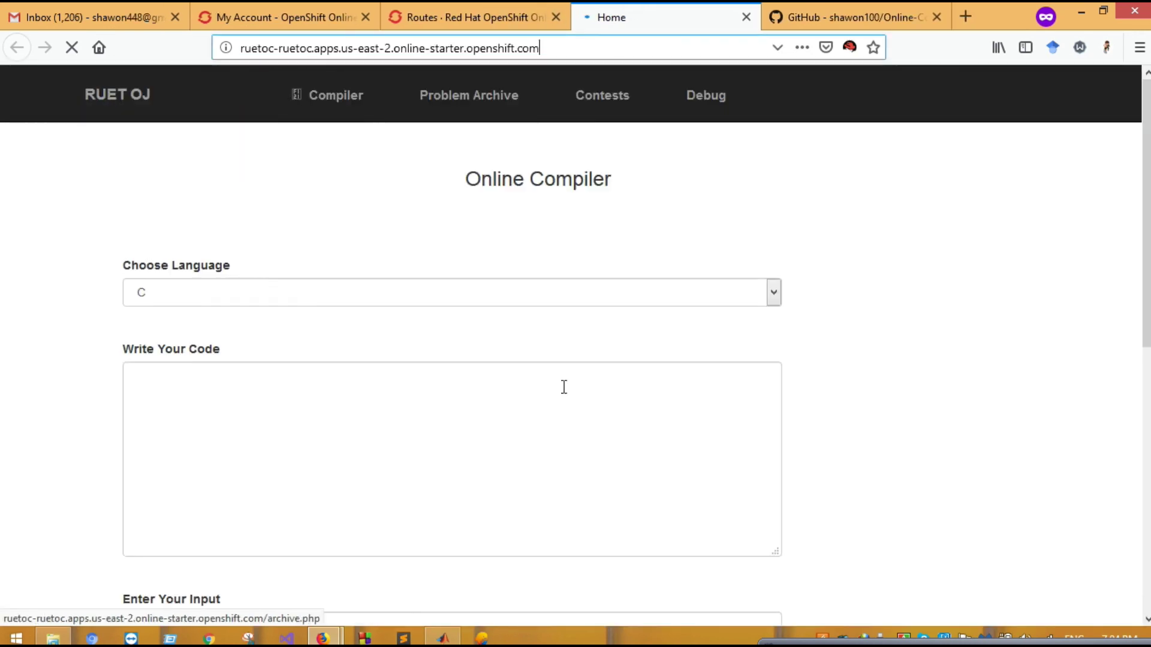
pyautogui.moveTo(513, 159); pyautogui.dragTo(720, 182)
pyautogui.click(788, 183)
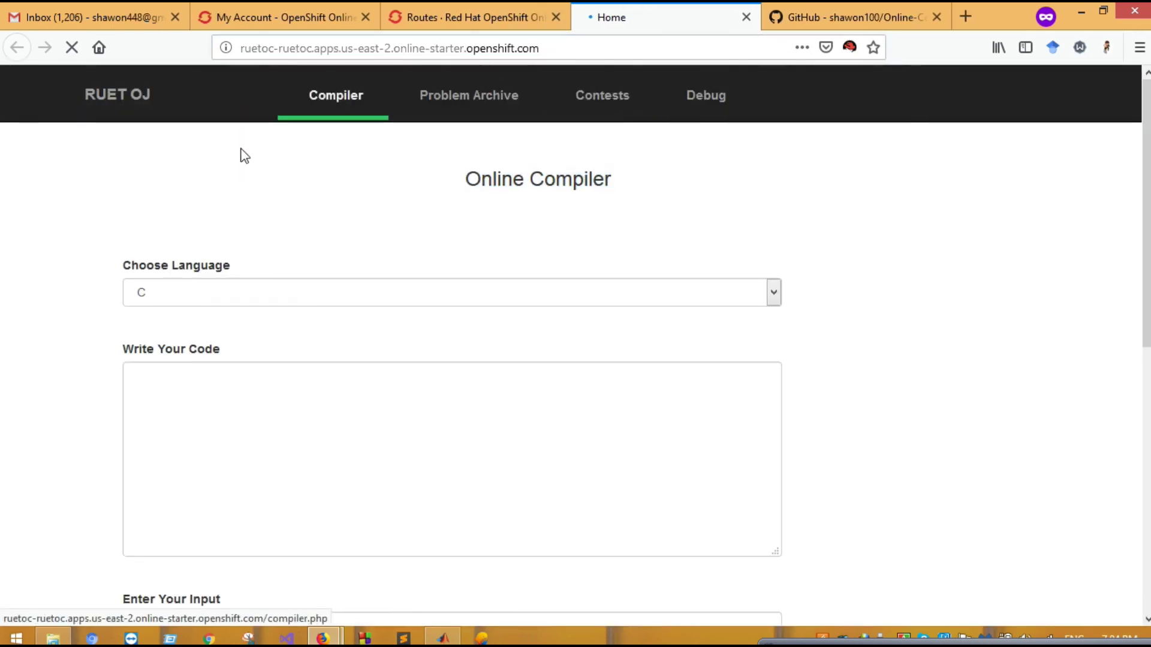
pyautogui.scroll(-8, 431, 362)
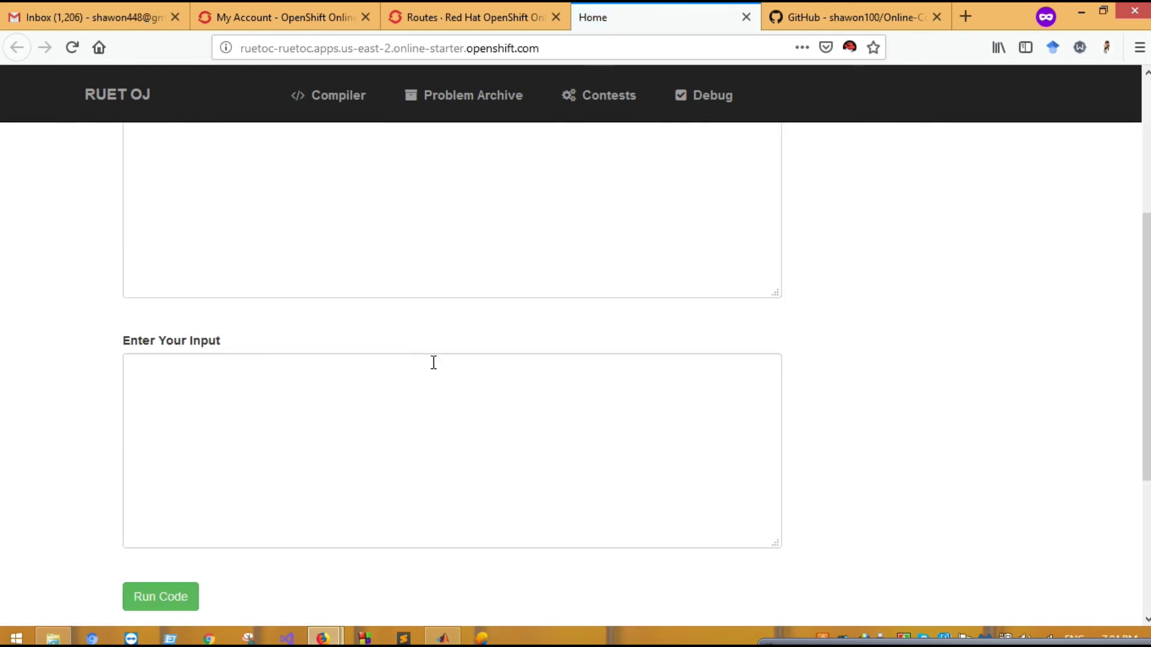
pyautogui.scroll(8, 707, 137)
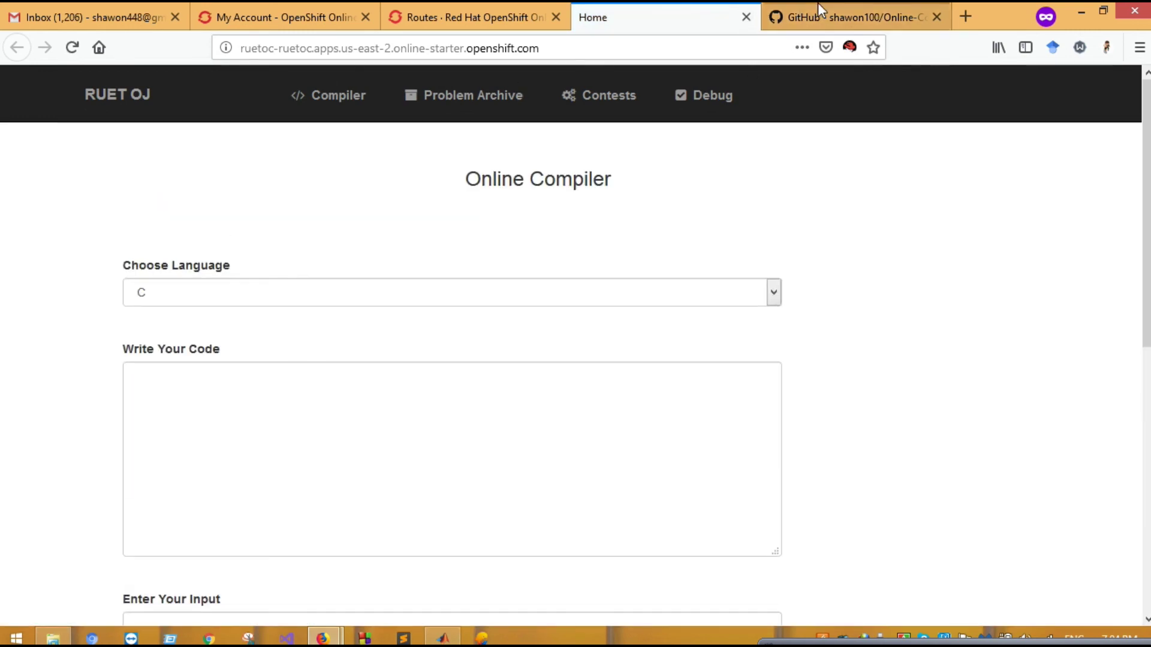
pyautogui.click(818, 6)
# - Open prime.txt in the repository's code folder on GitHub and select its whole program
pyautogui.click(205, 401)
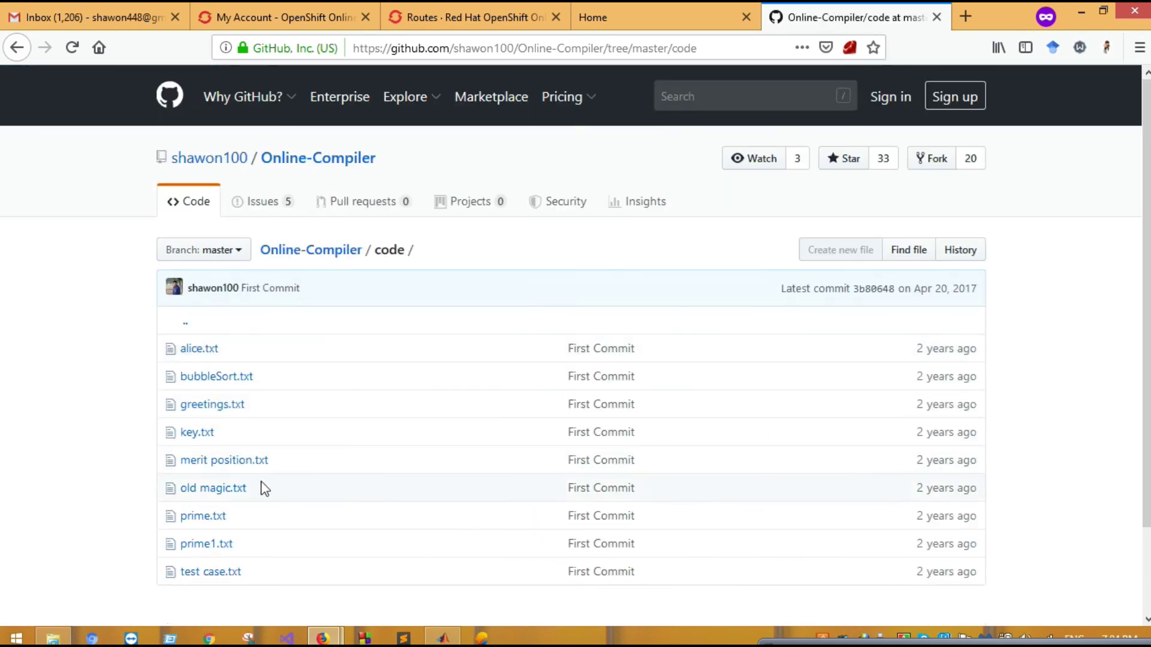
pyautogui.click(214, 520)
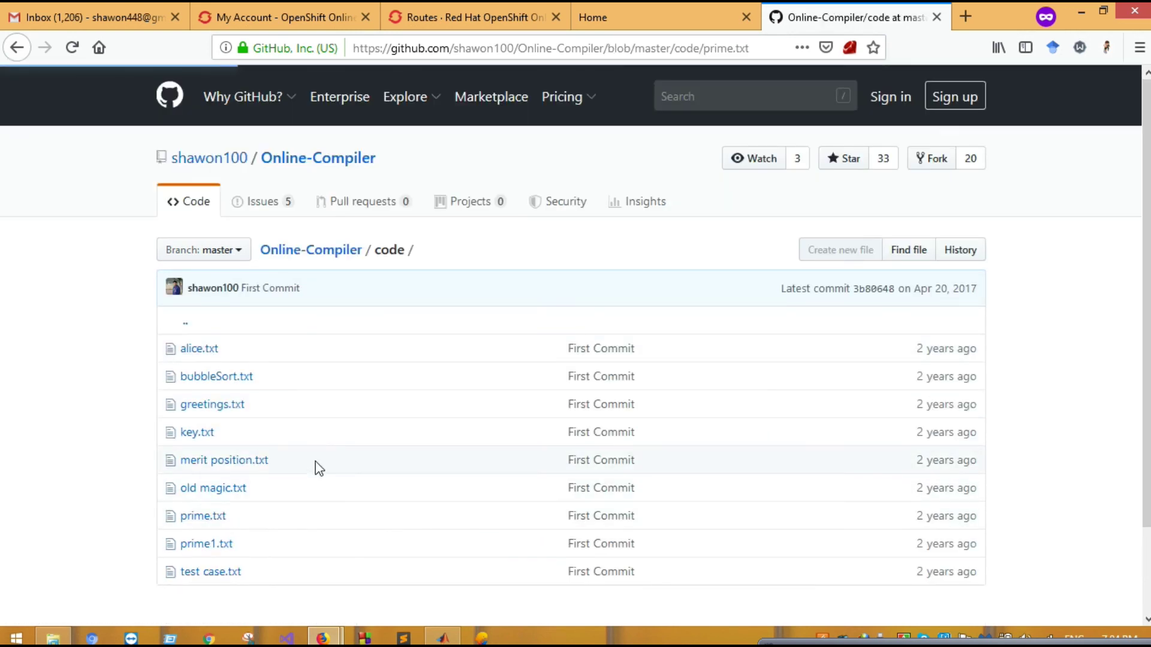
pyautogui.scroll(-2, 328, 480)
pyautogui.scroll(-18, 328, 480)
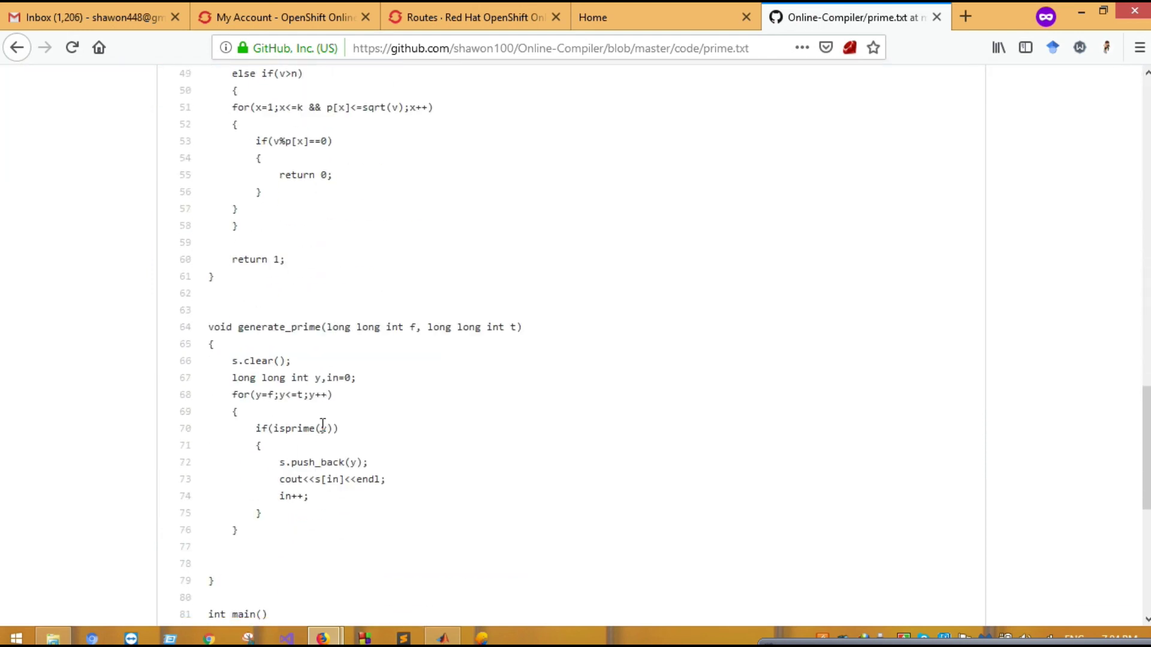
pyautogui.scroll(16, 300, 432)
pyautogui.moveTo(209, 211); pyautogui.dragTo(237, 473)
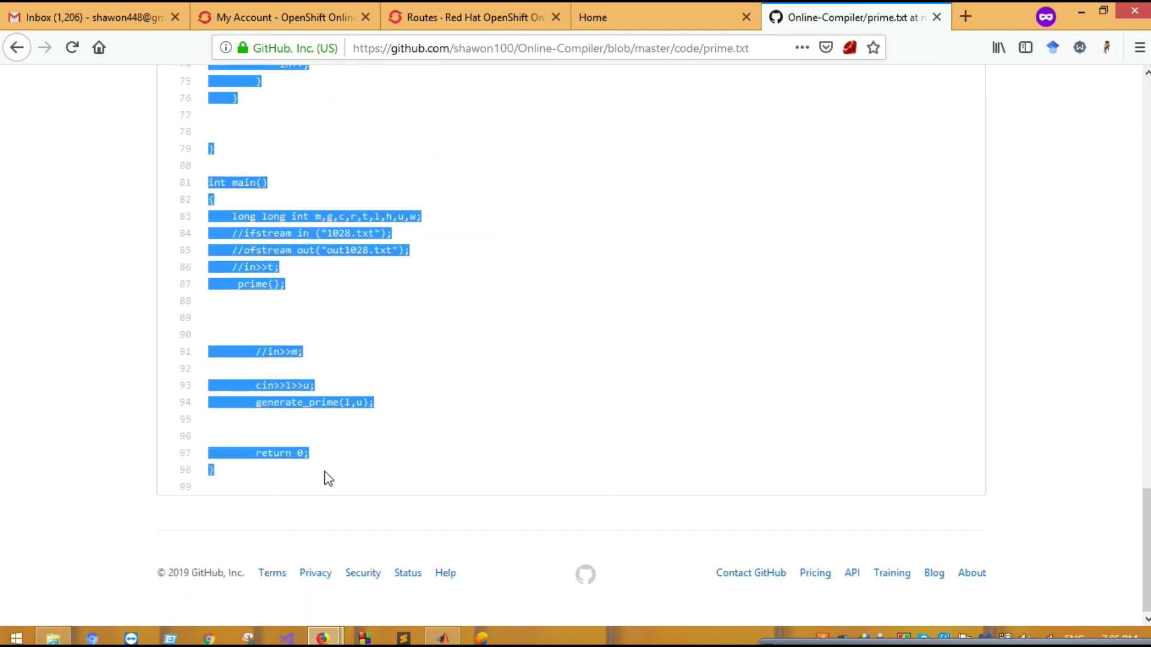
# - Back on the RUET OJ compiler page, choose C++11 as the programming language
pyautogui.click(660, 17)
pyautogui.click(240, 408)
pyautogui.click(264, 299)
pyautogui.click(166, 363)
# - Paste the prime program into the C++11 code box, then return to prime.txt on GitHub
pyautogui.click(206, 398)
pyautogui.hotkey('ctrl', 'v')
pyautogui.scroll(3, 339, 472)
pyautogui.scroll(10, 338, 470)
pyautogui.scroll(-6, 323, 472)
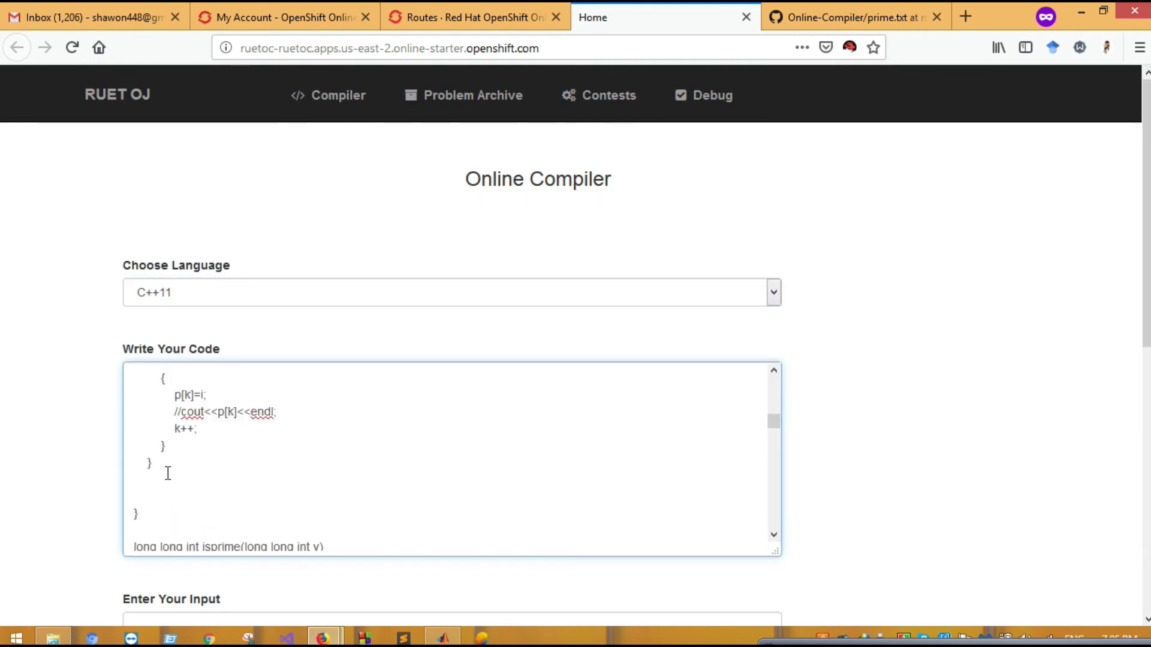
pyautogui.scroll(-4, 90, 487)
pyautogui.click(199, 408)
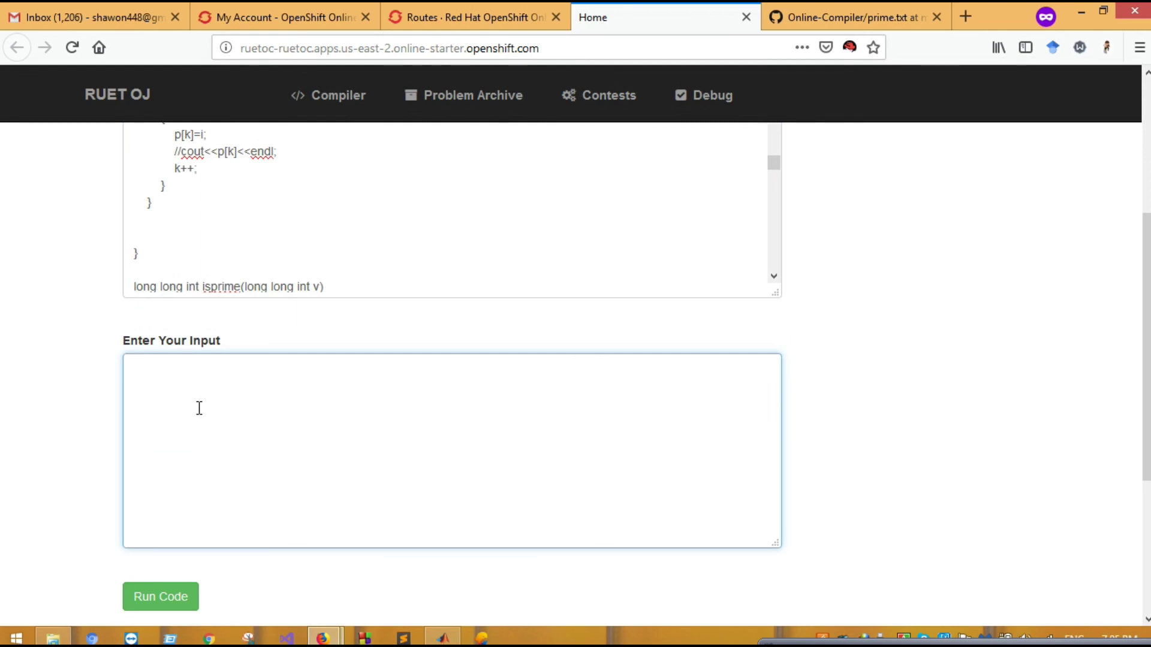
pyautogui.scroll(2, 337, 237)
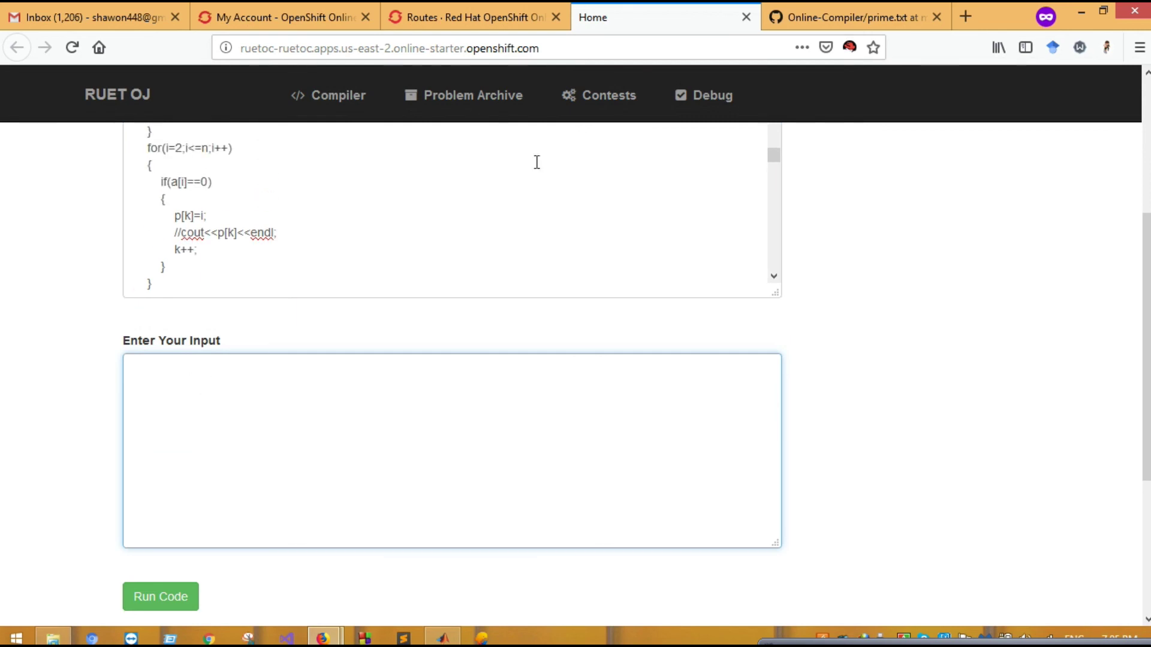
pyautogui.click(863, 12)
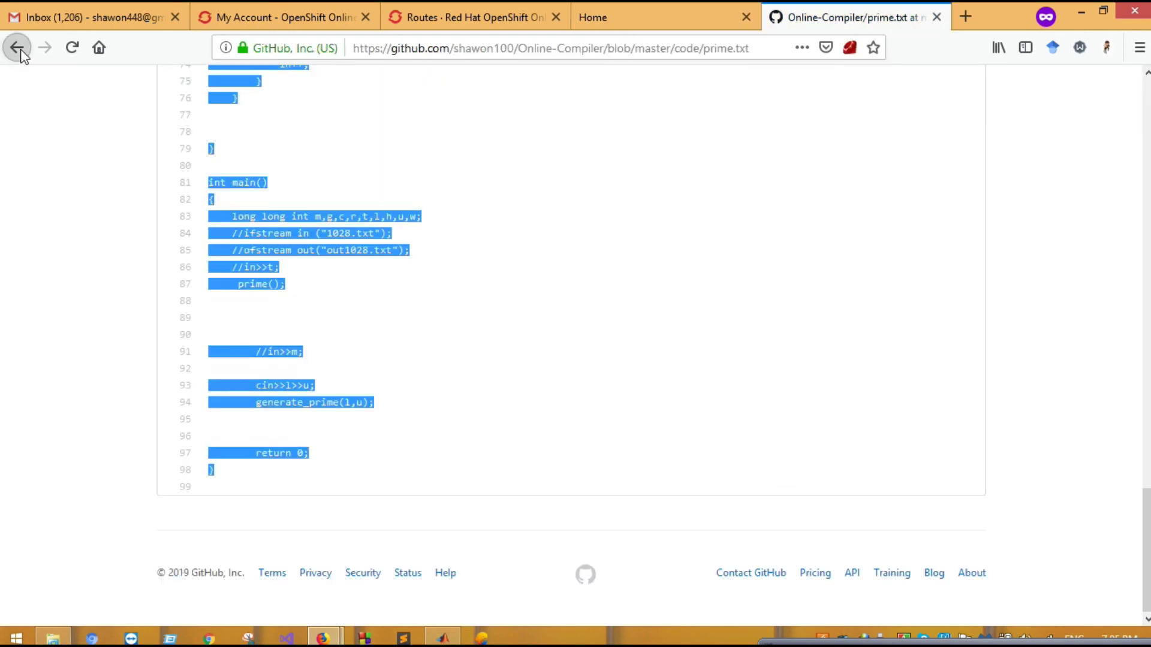
# - Open bubbleSort.txt from the code folder and select its whole program
pyautogui.click(21, 51)
pyautogui.click(217, 377)
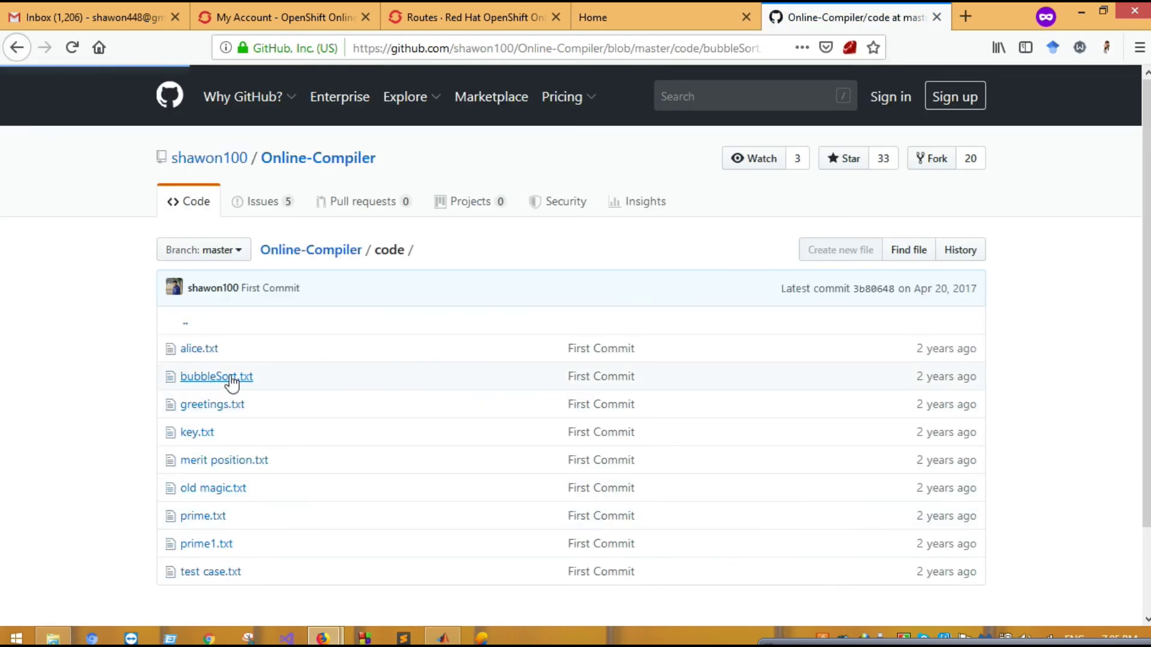
pyautogui.scroll(-4, 204, 414)
pyautogui.moveTo(208, 297); pyautogui.dragTo(256, 490)
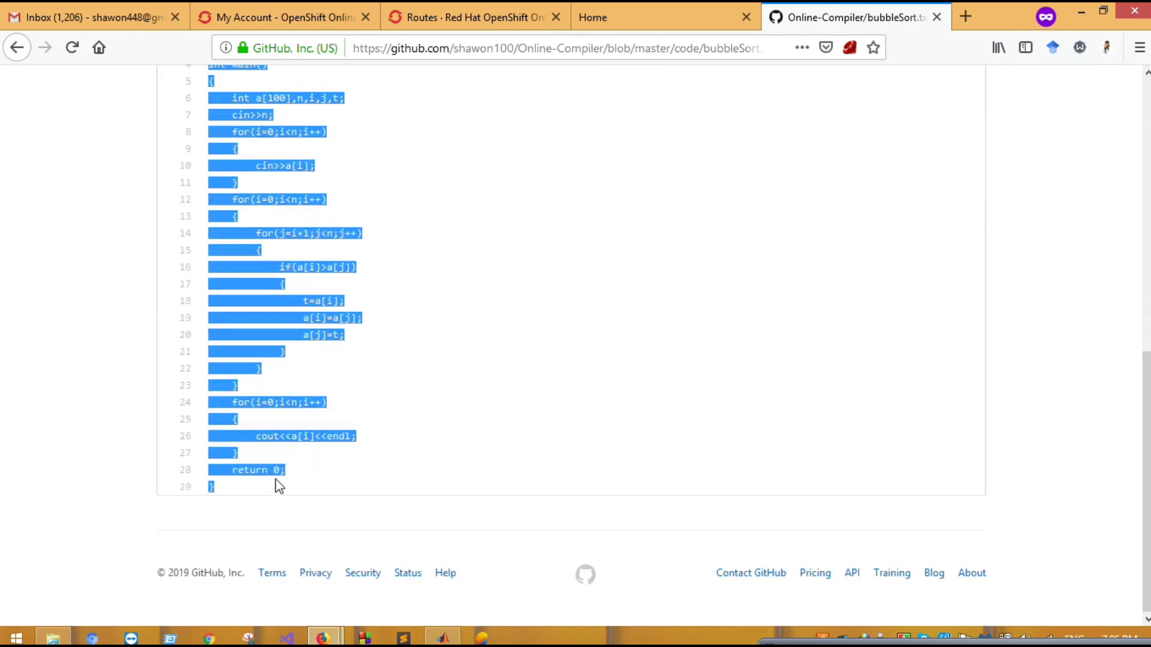
# - Replace the prime code in RUET OJ's code box with the pasted bubble-sort program
pyautogui.click(653, 15)
pyautogui.click(308, 236)
pyautogui.hotkey('ctrl', 'a')
pyautogui.press('BackSpace')
pyautogui.hotkey('ctrl', 'v')
pyautogui.scroll(6, 342, 252)
pyautogui.scroll(3, 57, 281)
pyautogui.scroll(-4, 206, 316)
# - Run the bubble-sort program on input 5, 6 4 3 2 1 and highlight the sorted output 1 2 3 4 6
pyautogui.click(208, 312)
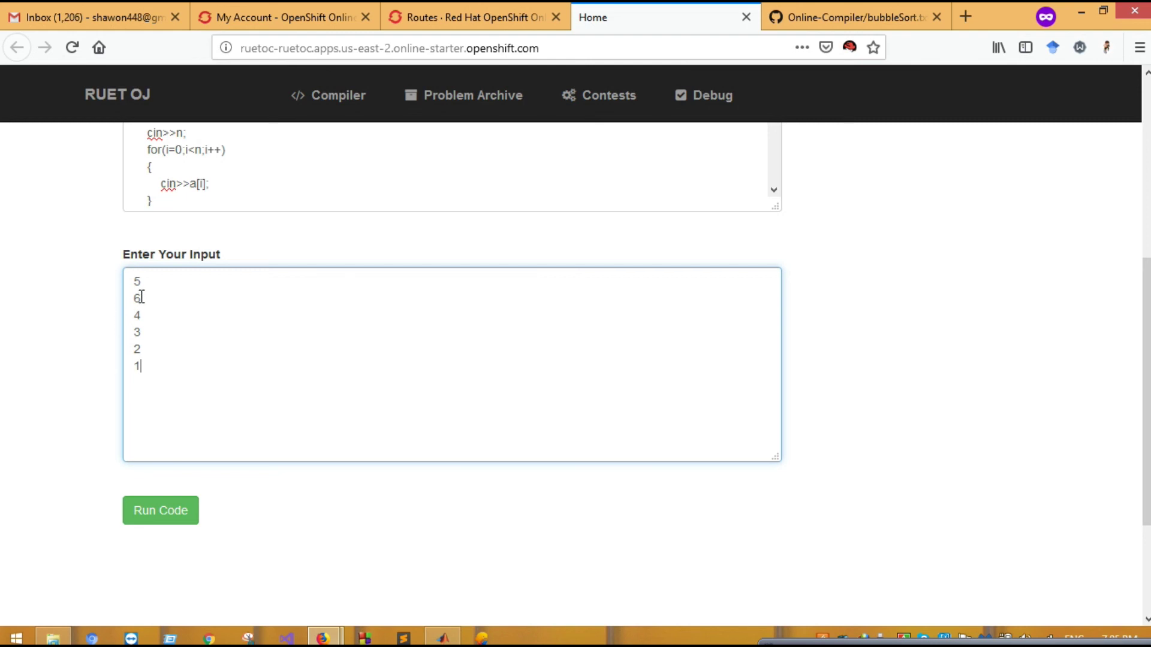
pyautogui.click(161, 515)
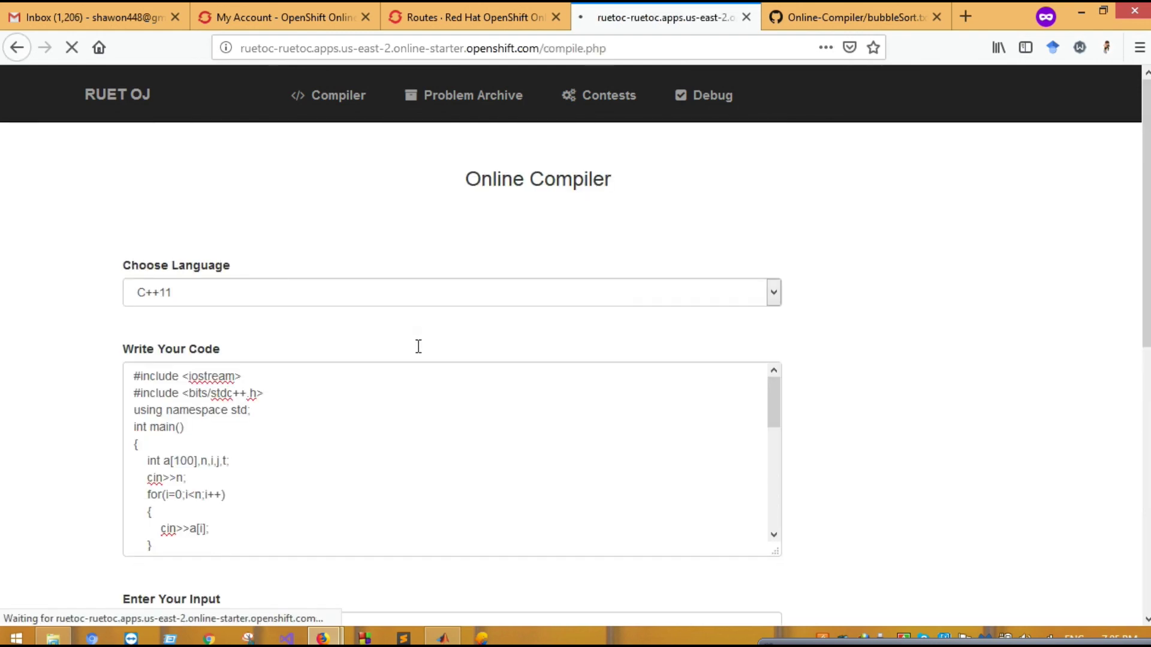
pyautogui.moveTo(254, 350); pyautogui.dragTo(186, 274)
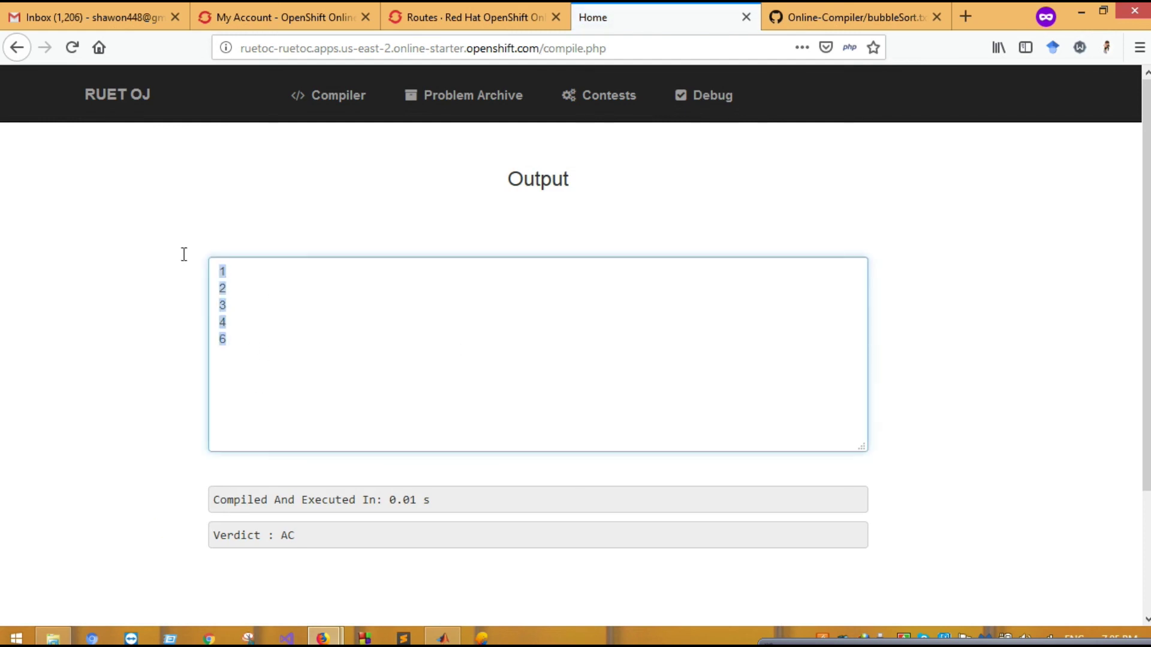
# - Highlight the 0.01 s execution time and the Verdict AC line in the results
pyautogui.click(351, 384)
pyautogui.moveTo(426, 500); pyautogui.dragTo(183, 511)
pyautogui.moveTo(295, 535); pyautogui.dragTo(211, 531)
pyautogui.click(358, 497)
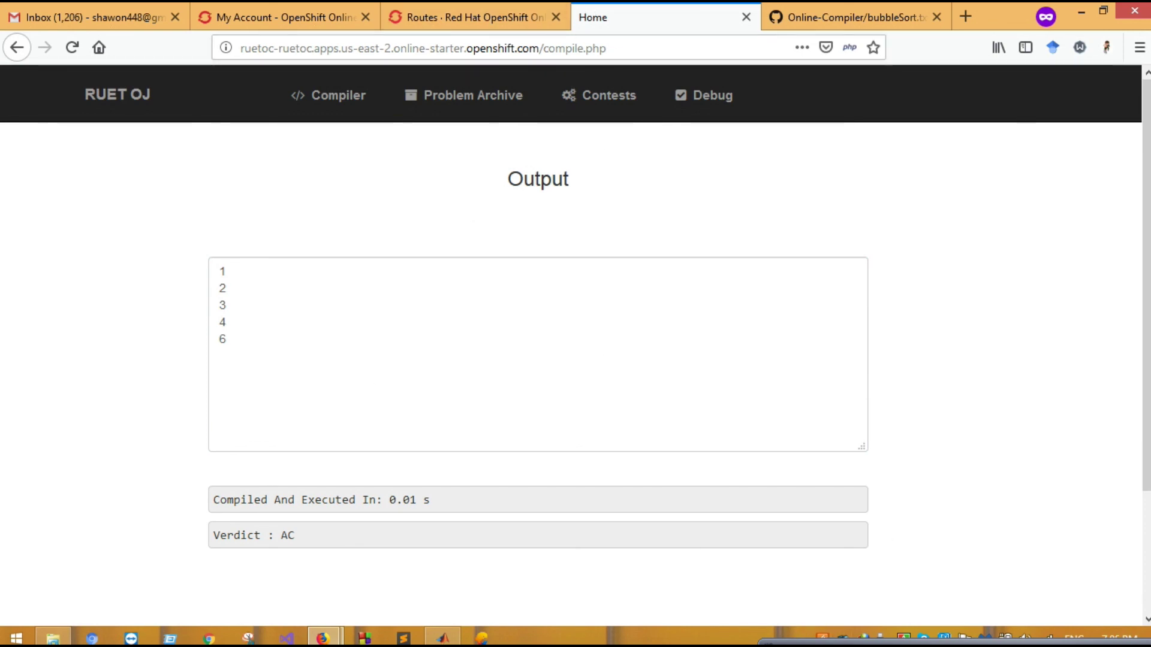
pyautogui.moveTo(821, 626)
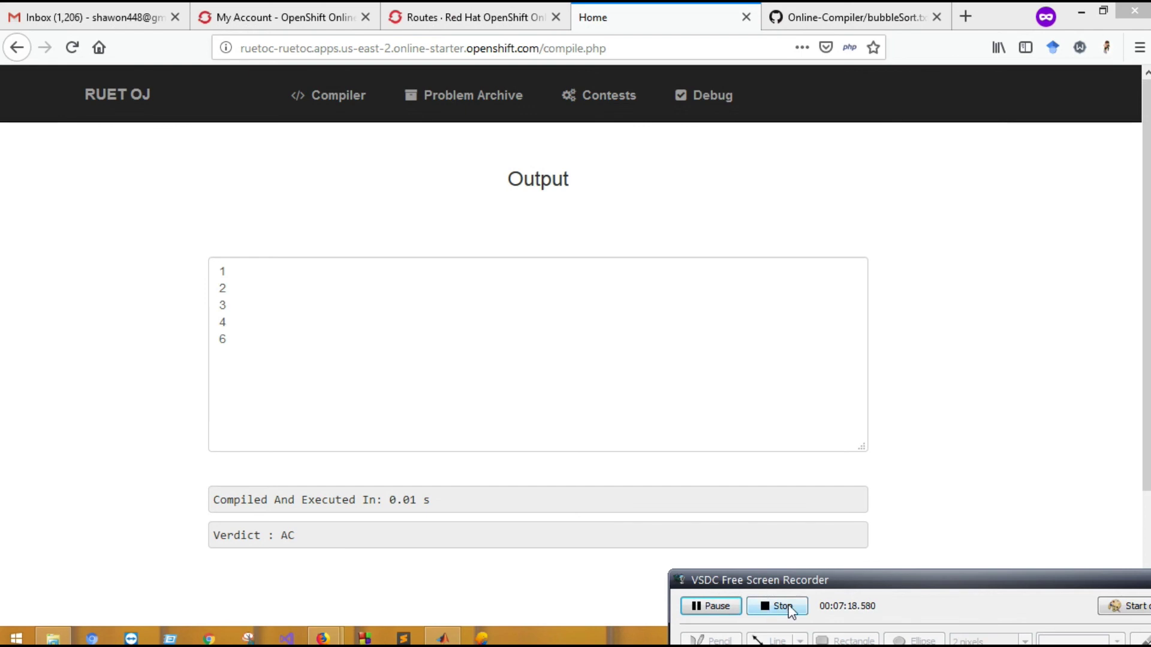